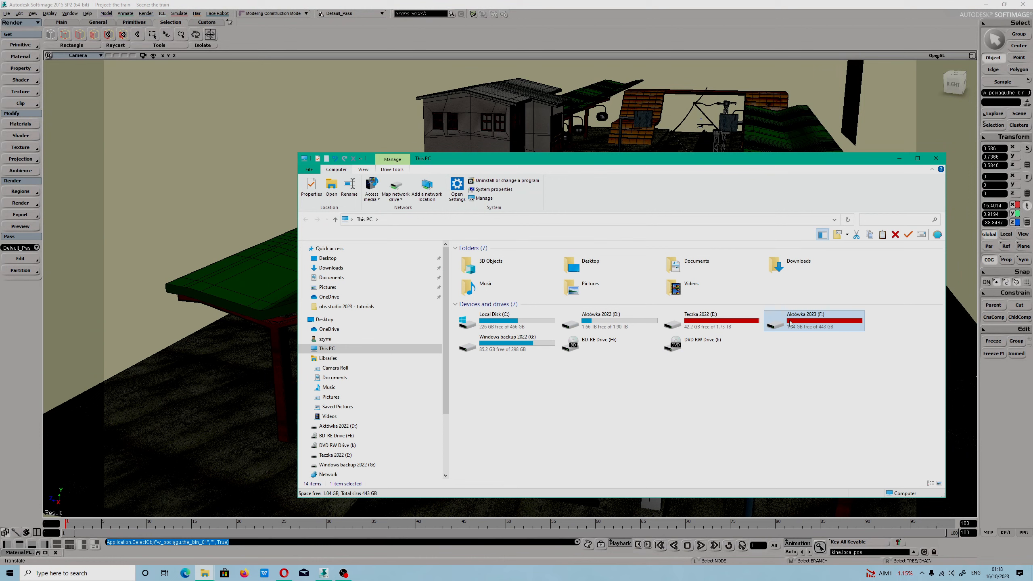
Open the softimage 2023 projects folder on drive F:, sorting the drive's contents by name.
{"action": "double_click", "coordinate": [790, 323]}
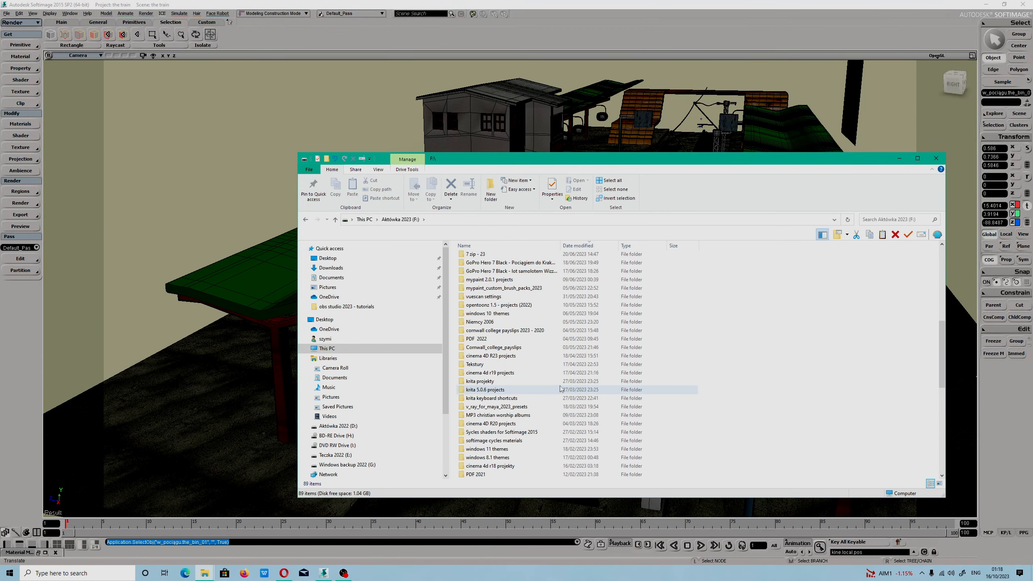
{"action": "left_click", "coordinate": [487, 245]}
{"action": "scroll", "coordinate": [524, 404], "scroll_direction": "down", "scroll_amount": 8}
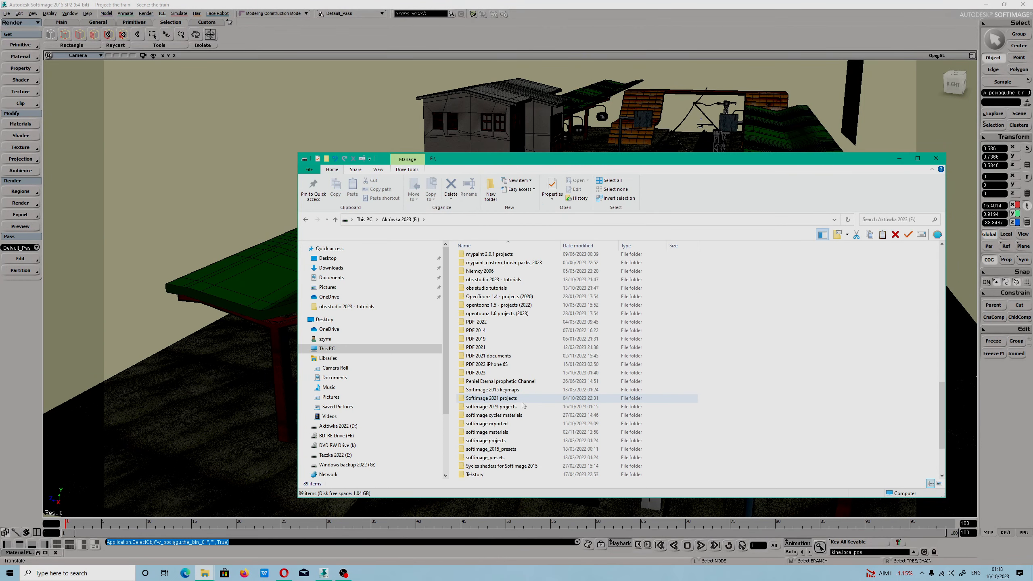
{"action": "scroll", "coordinate": [523, 404], "scroll_direction": "down", "scroll_amount": 3}
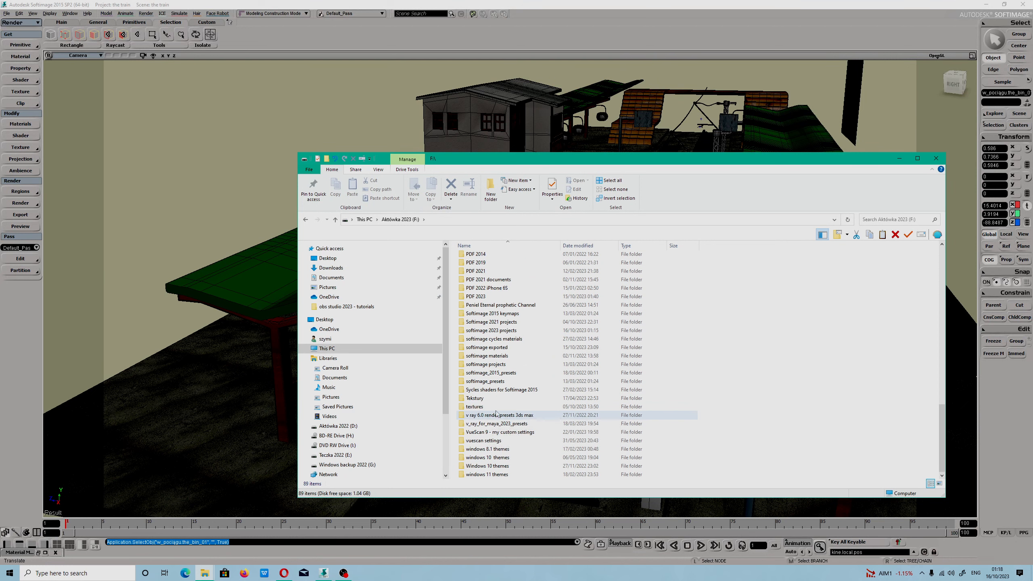
{"action": "double_click", "coordinate": [503, 334]}
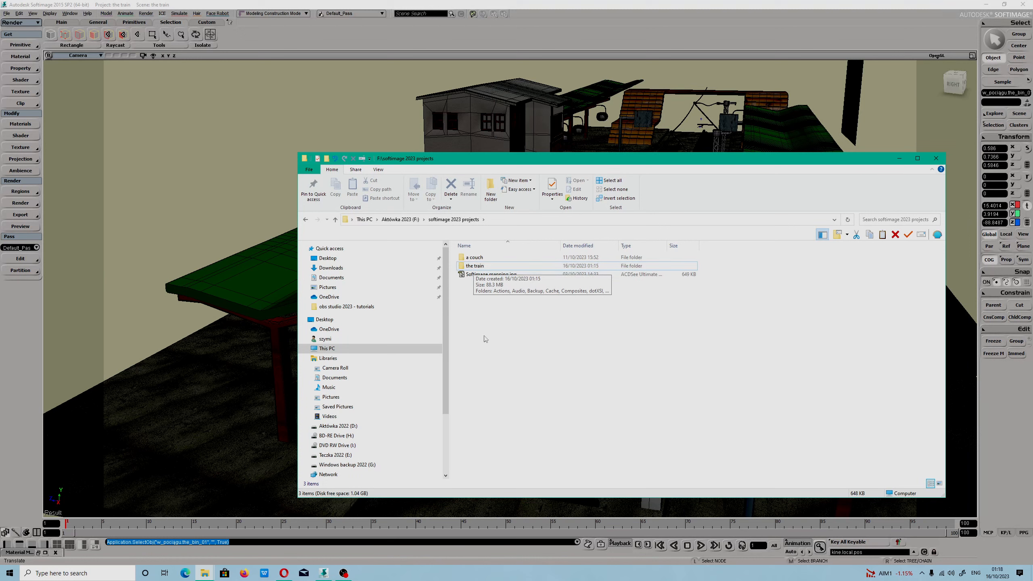
Examine the scene files in the train project's Scenes folder and return to the softimage 2023 projects folder.
{"action": "double_click", "coordinate": [476, 267]}
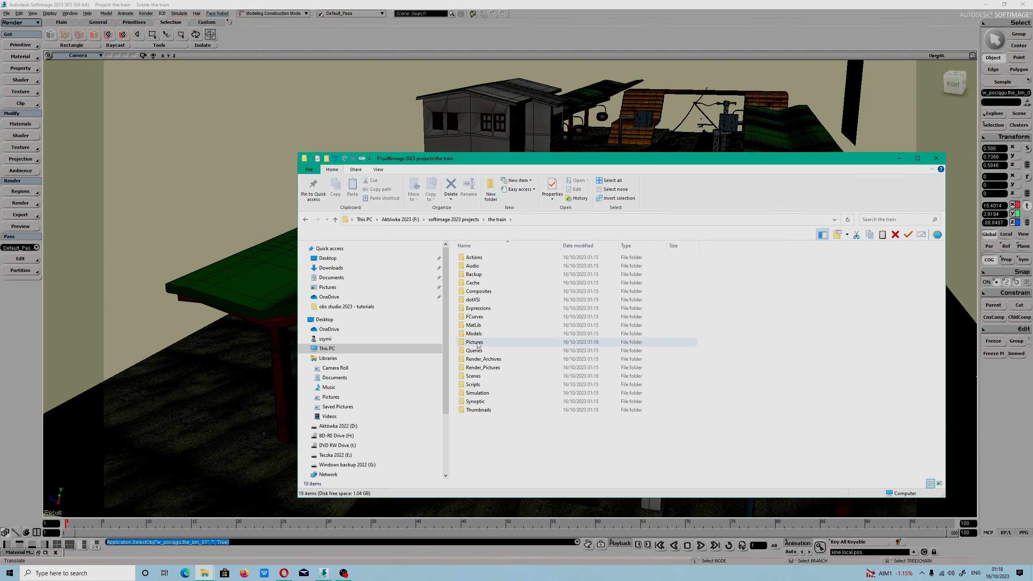
{"action": "double_click", "coordinate": [473, 375]}
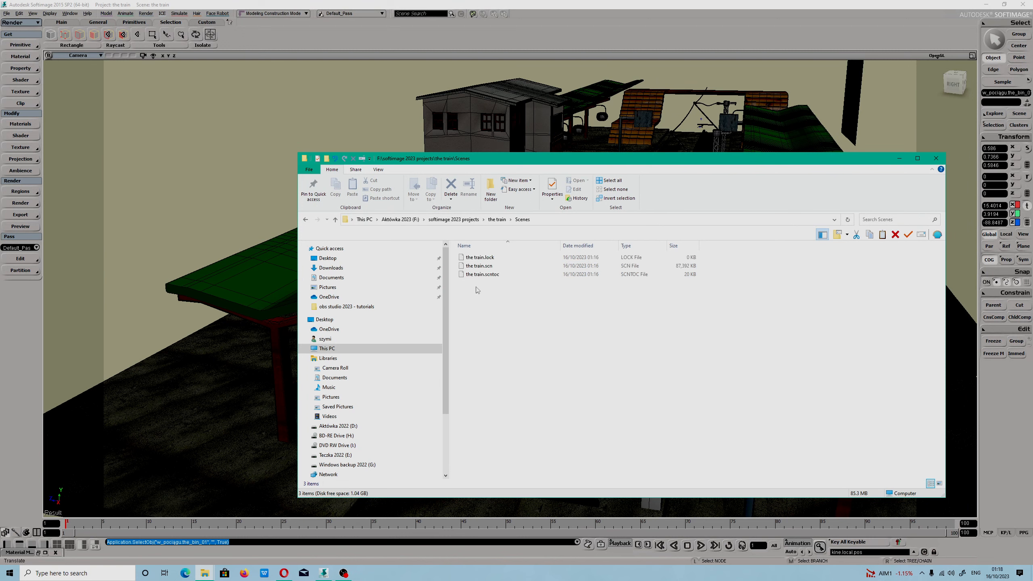
{"action": "left_click", "coordinate": [487, 266]}
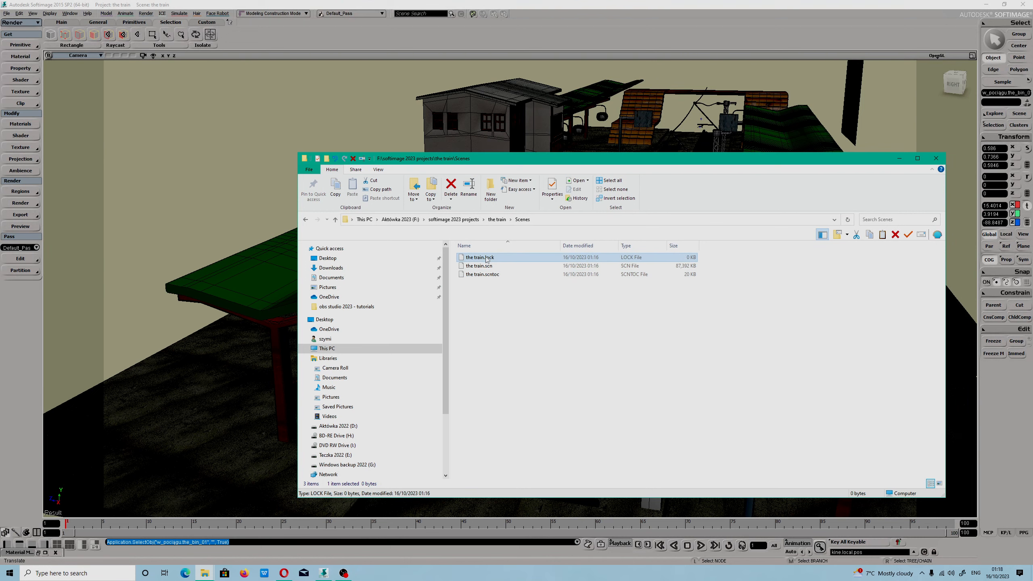
{"action": "left_click", "coordinate": [453, 220]}
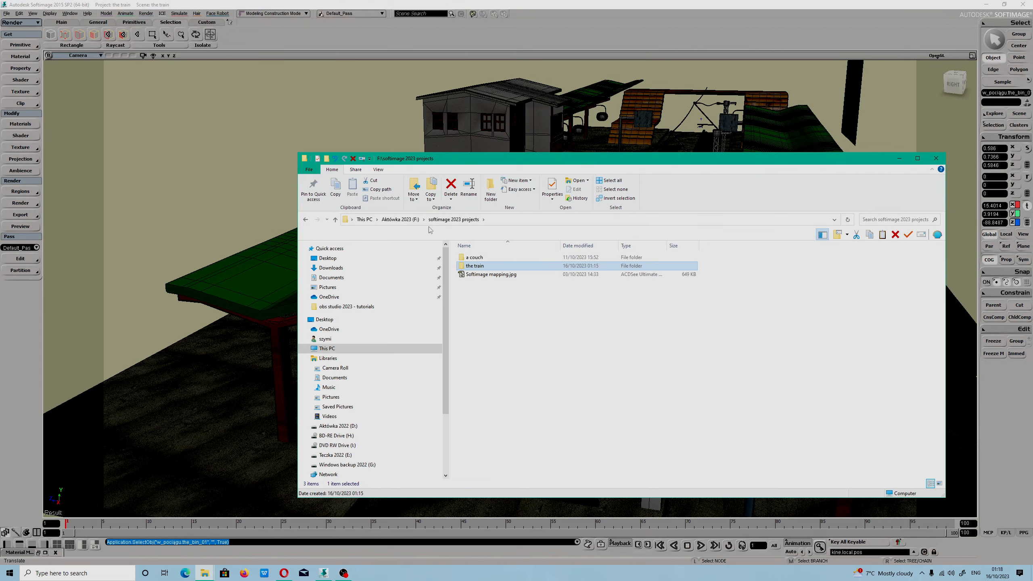
Switch to Softimage and start a new scene, saving the changes to the train.scn.
{"action": "left_click", "coordinate": [7, 13]}
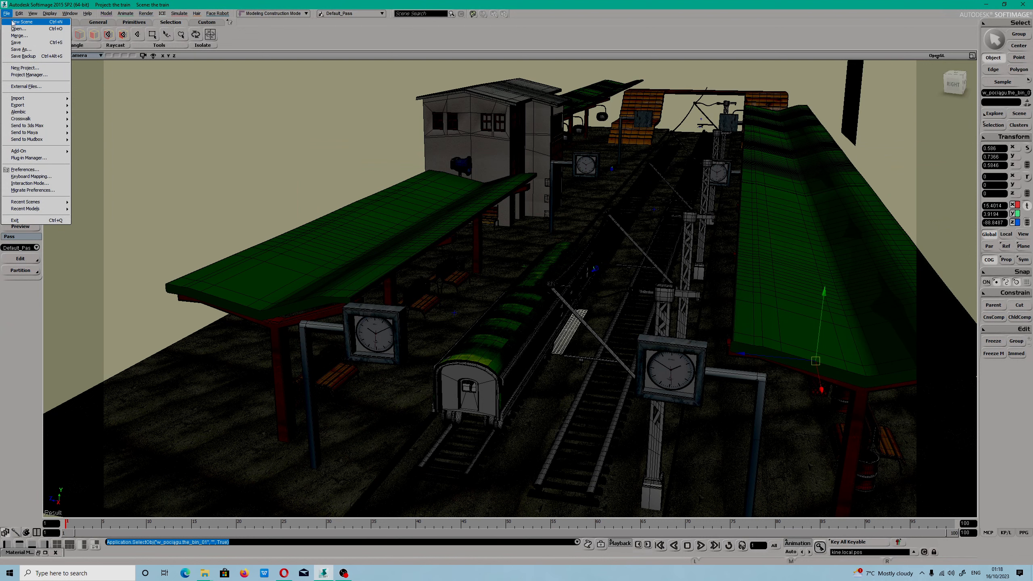
{"action": "left_click", "coordinate": [21, 25]}
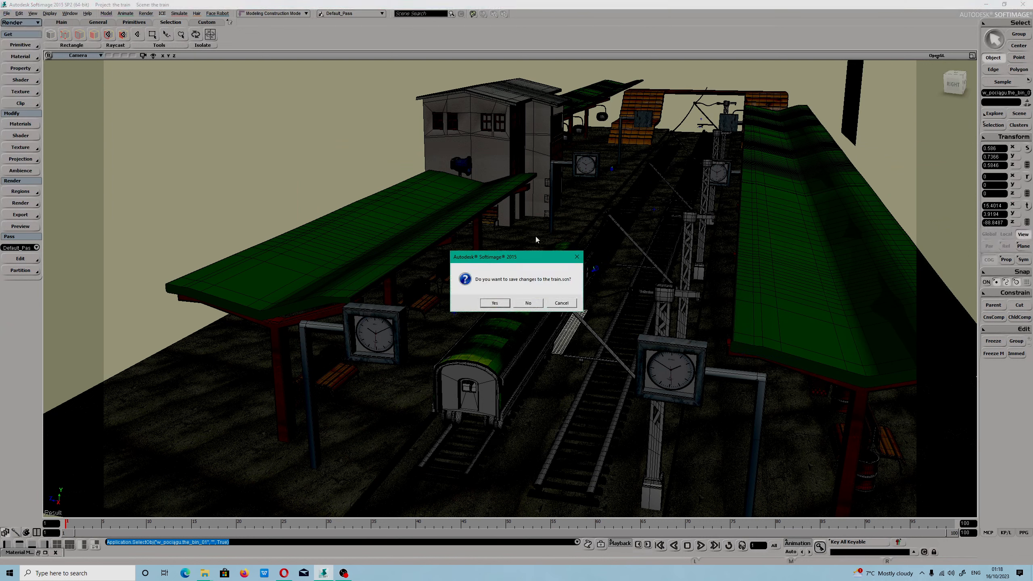
{"action": "left_click", "coordinate": [493, 303]}
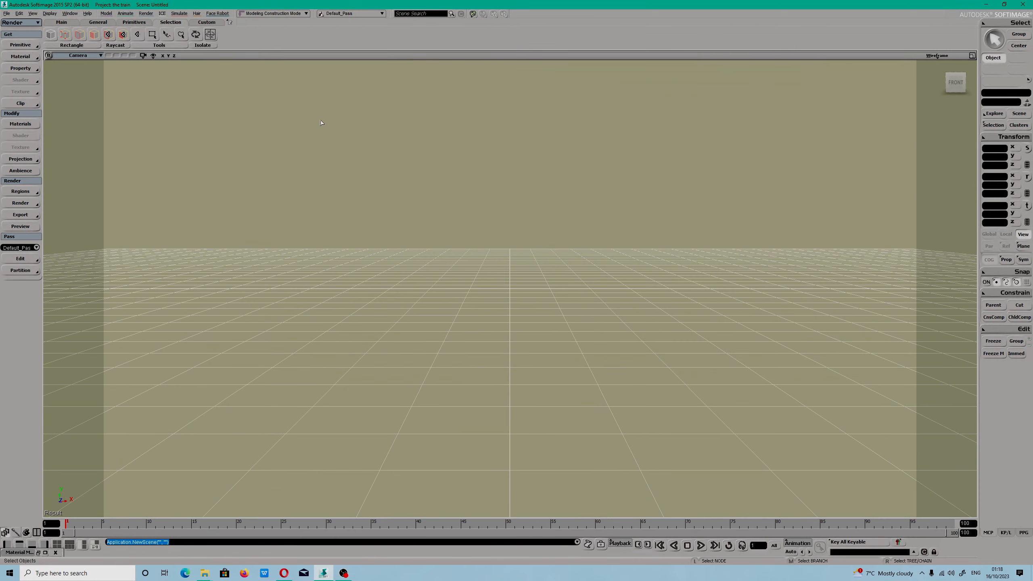
Start opening a scene and change the browsed location to the root of drive E:.
{"action": "left_click", "coordinate": [8, 13]}
{"action": "left_click", "coordinate": [18, 33]}
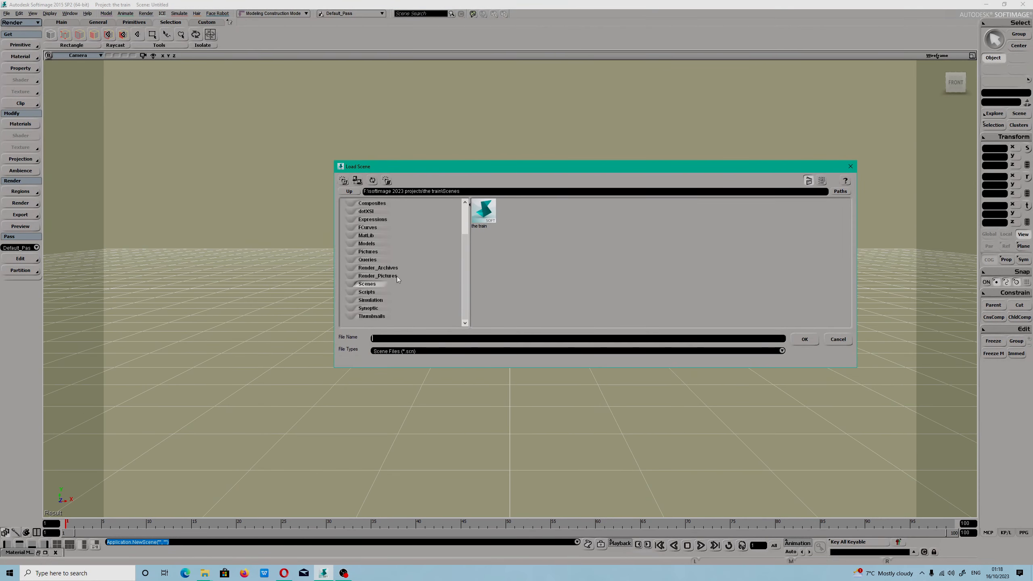
{"action": "left_click", "coordinate": [351, 192]}
{"action": "scroll", "coordinate": [380, 215], "scroll_direction": "down", "scroll_amount": 2}
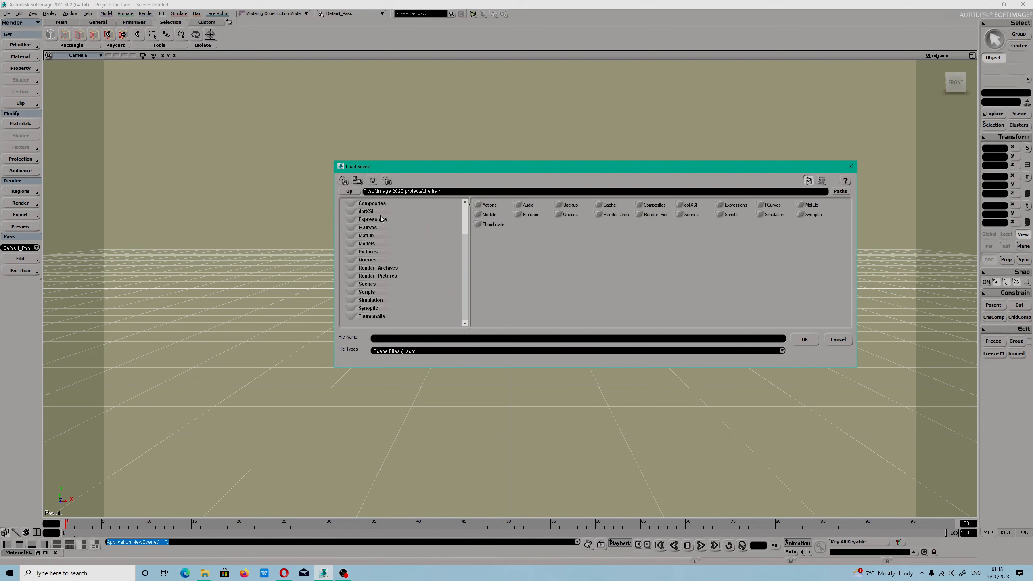
{"action": "left_click", "coordinate": [348, 192]}
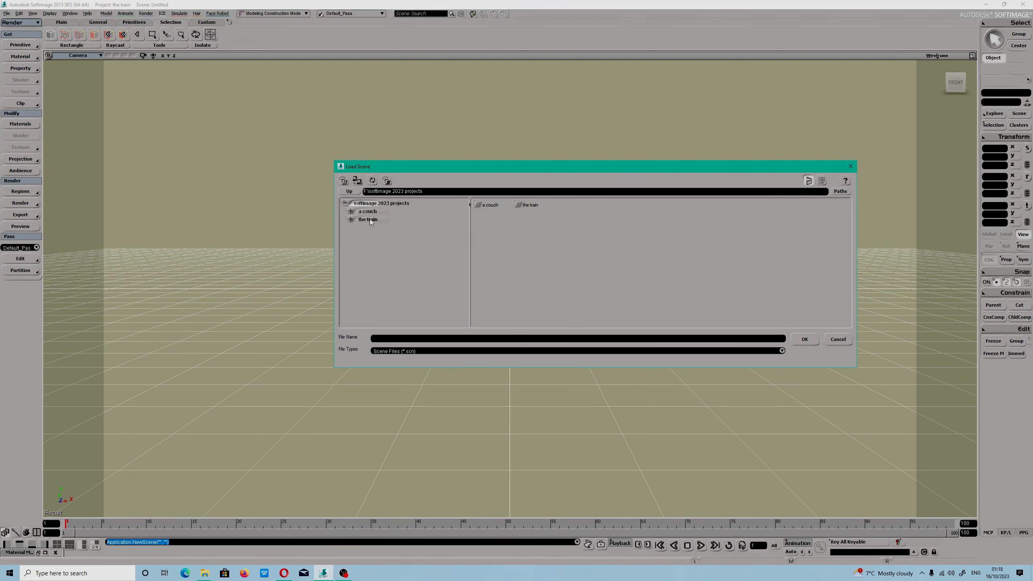
{"action": "left_click", "coordinate": [365, 191]}
{"action": "left_click_drag", "start_coordinate": [367, 191], "coordinate": [365, 192]}
{"action": "type", "text": "E"}
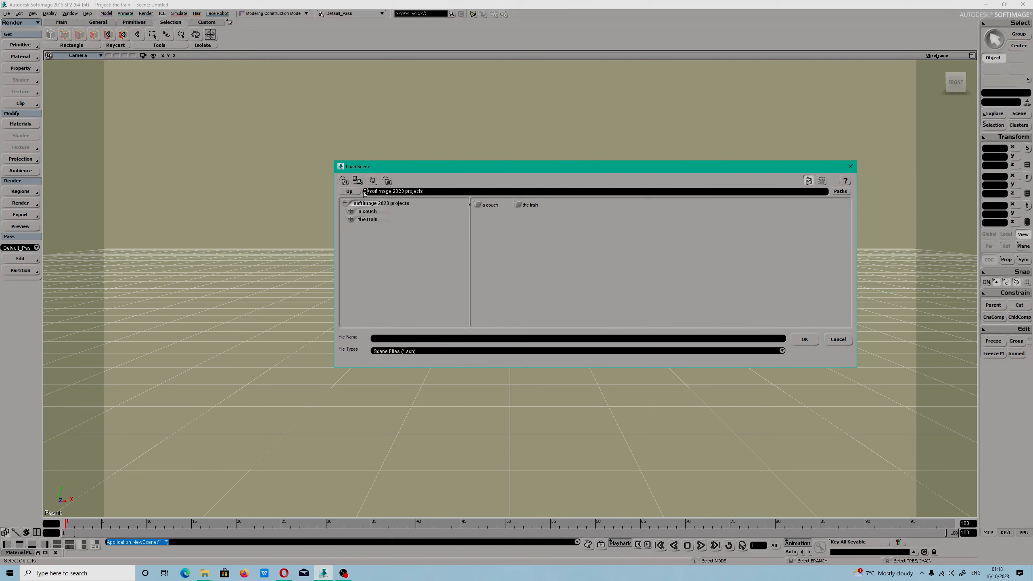
{"action": "left_click_drag", "start_coordinate": [432, 192], "coordinate": [370, 192]}
{"action": "key", "text": "BackSpace"}
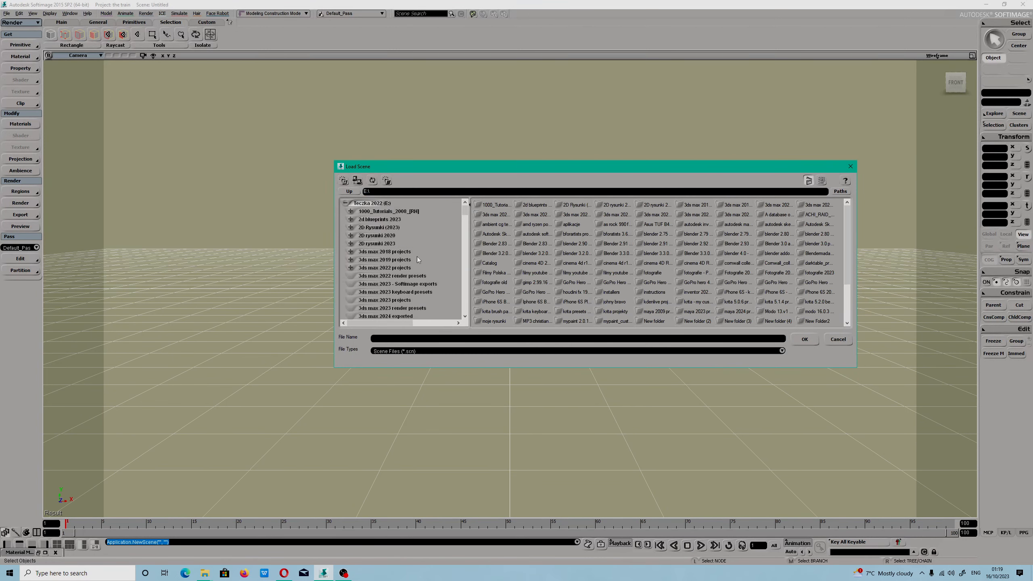
Open the suzuki_2023 scene from the Scenes folder of Samochud suzuki in Softimage 2021 projects.
{"action": "left_click_drag", "start_coordinate": [465, 211], "coordinate": [467, 301]}
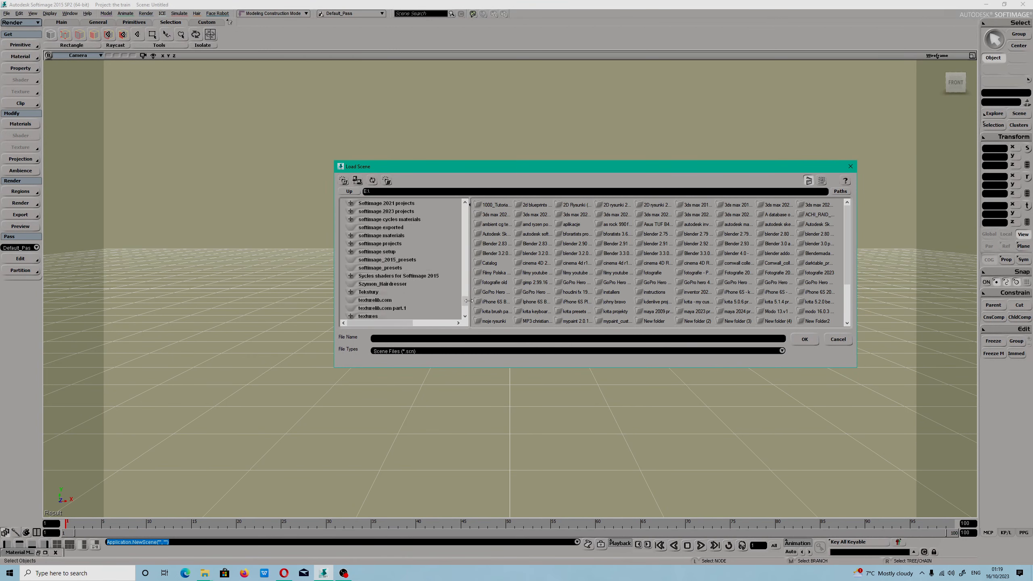
{"action": "left_click", "coordinate": [399, 204]}
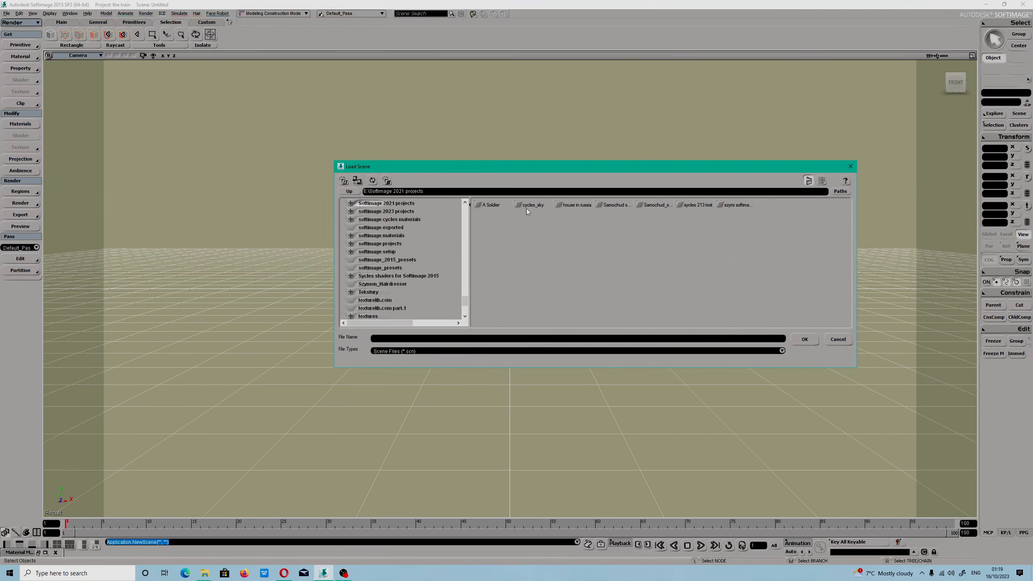
{"action": "double_click", "coordinate": [598, 205]}
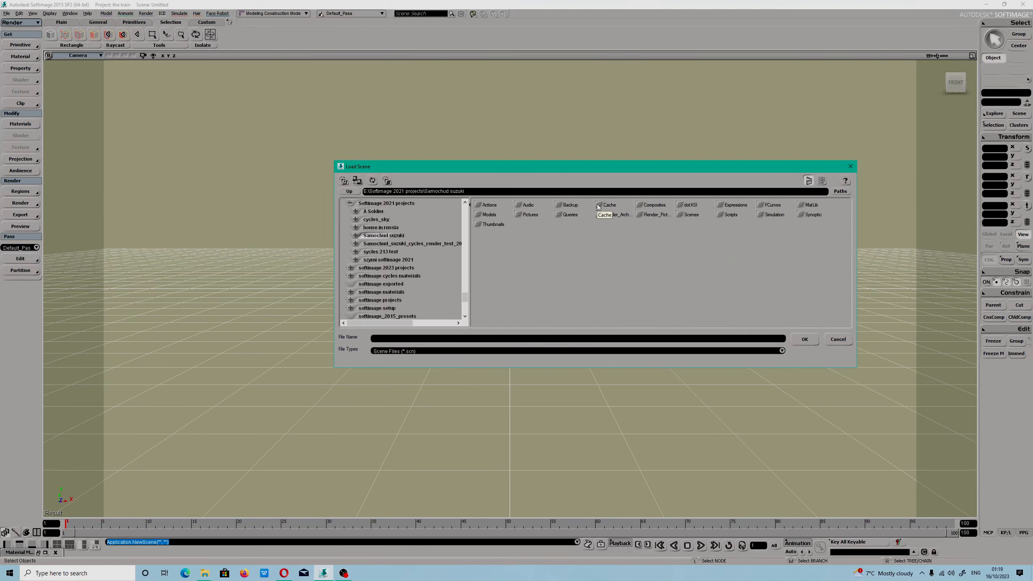
{"action": "double_click", "coordinate": [680, 215]}
{"action": "left_click", "coordinate": [514, 215]}
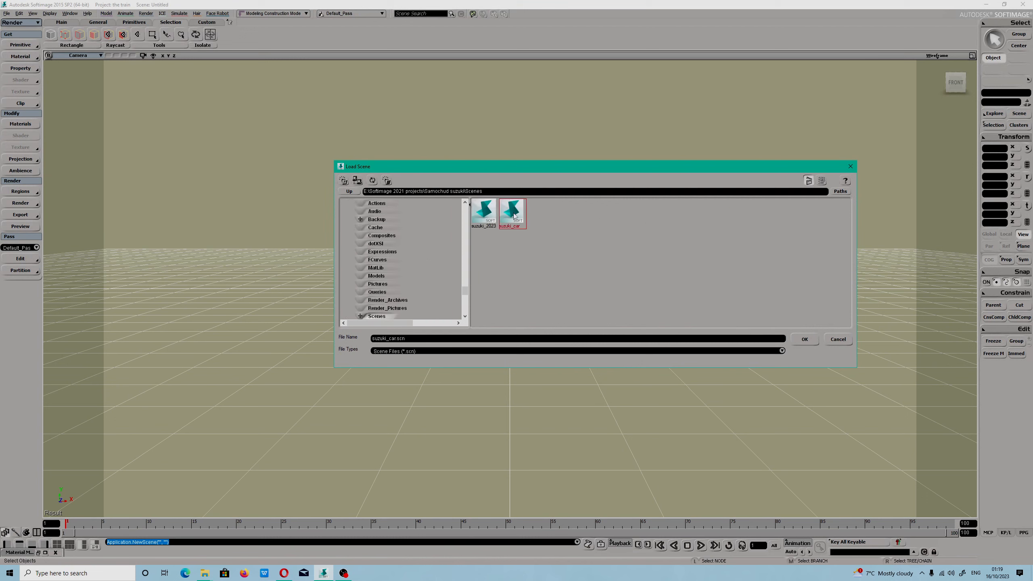
{"action": "left_click", "coordinate": [801, 341]}
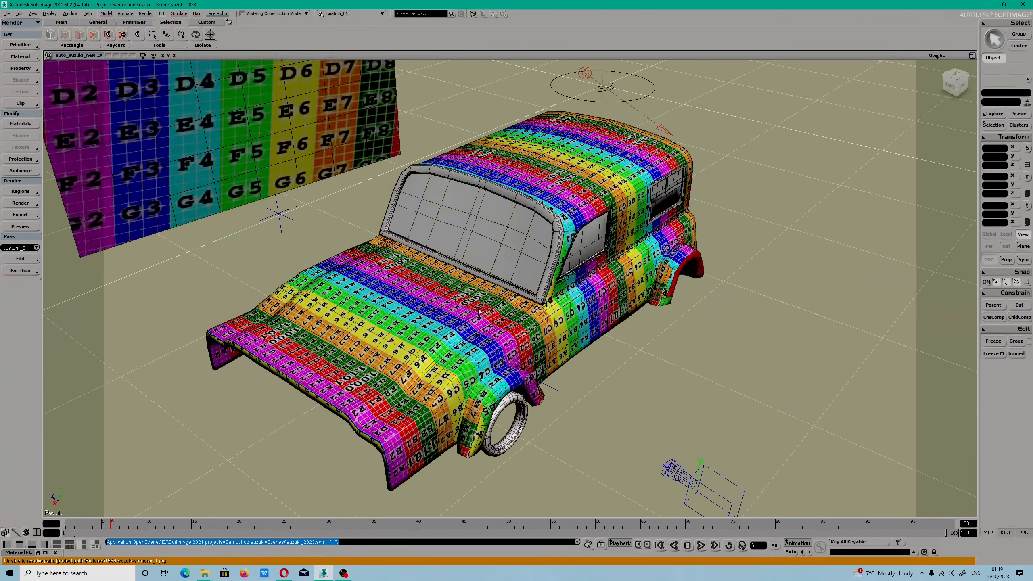
Start saving the car scene under a new location and set the destination to F:\softimage 2023 projects.
{"action": "left_click", "coordinate": [507, 321]}
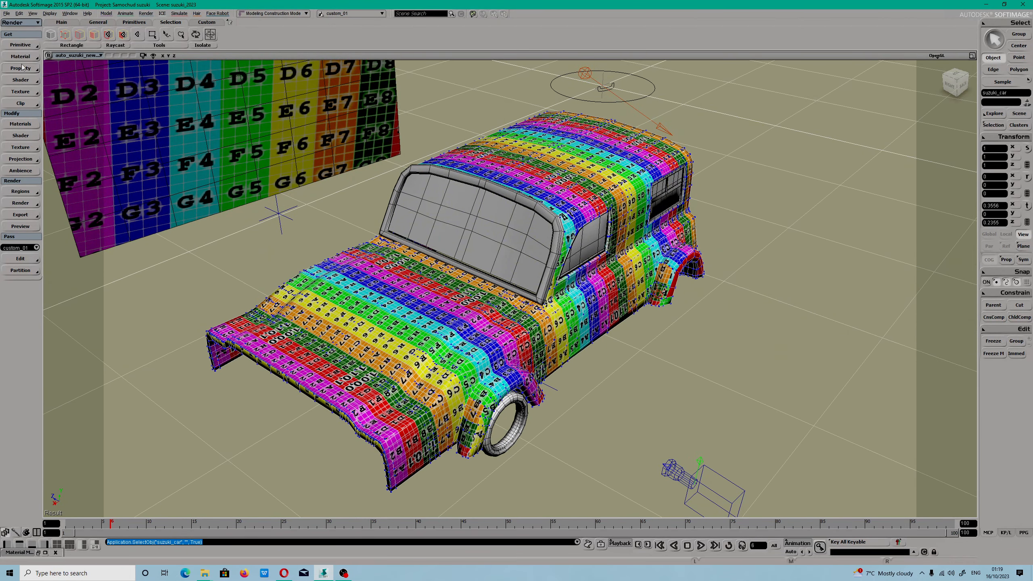
{"action": "left_click", "coordinate": [7, 14]}
{"action": "left_click", "coordinate": [16, 53]}
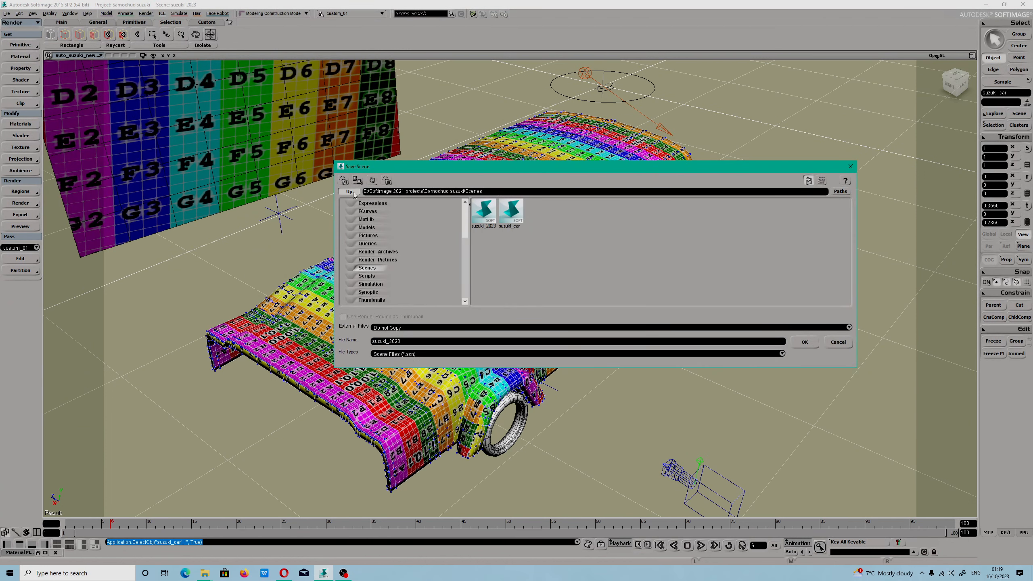
{"action": "mouse_move", "coordinate": [363, 191]}
{"action": "left_mouse_down"}
{"action": "mouse_move", "coordinate": [491, 194]}
{"action": "mouse_move", "coordinate": [368, 191]}
{"action": "left_mouse_up"}
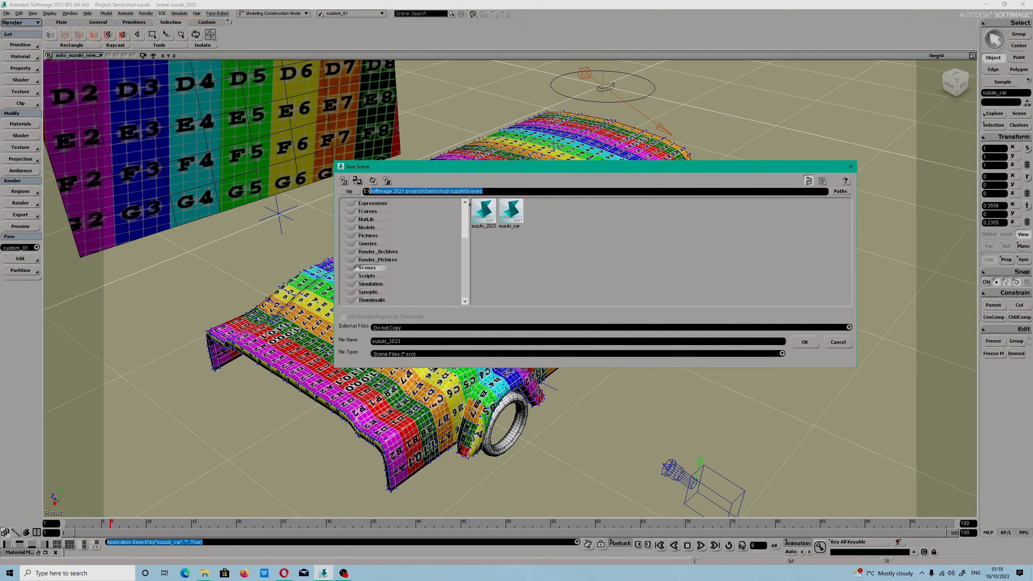
{"action": "key", "text": "BackSpace"}
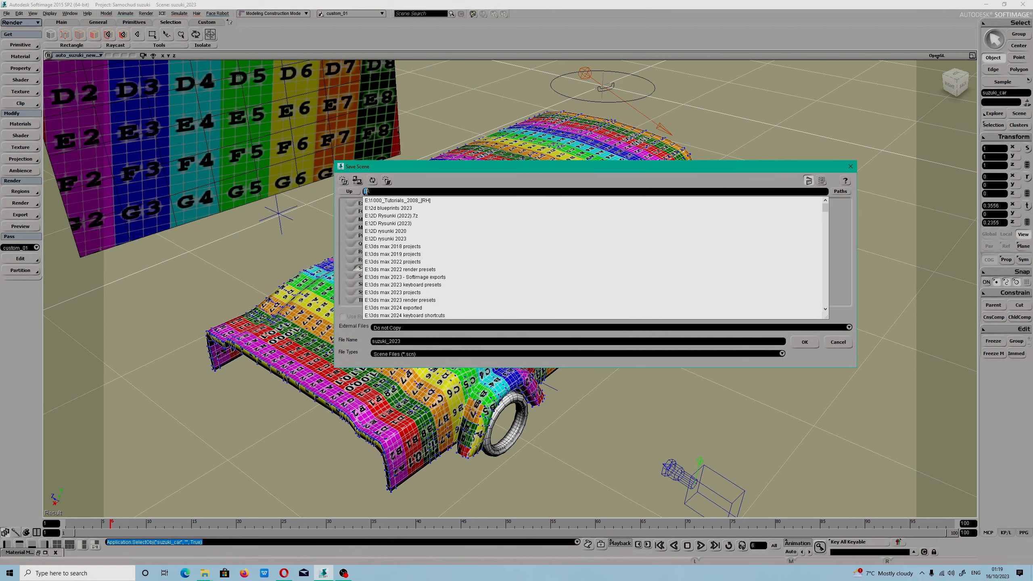
{"action": "type", "text": "F"}
{"action": "key", "text": "Return"}
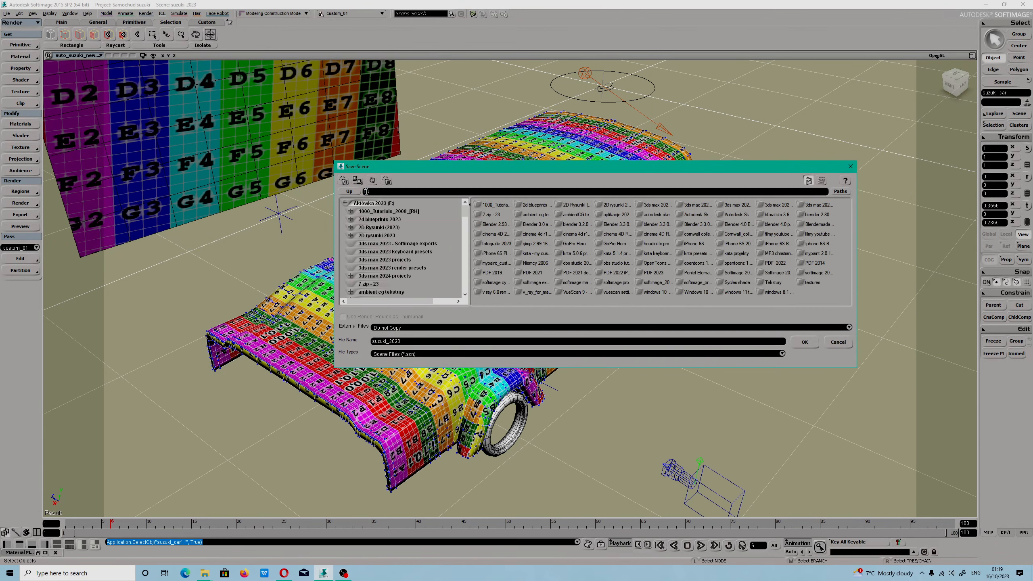
{"action": "scroll", "coordinate": [427, 249], "scroll_direction": "down", "scroll_amount": 10}
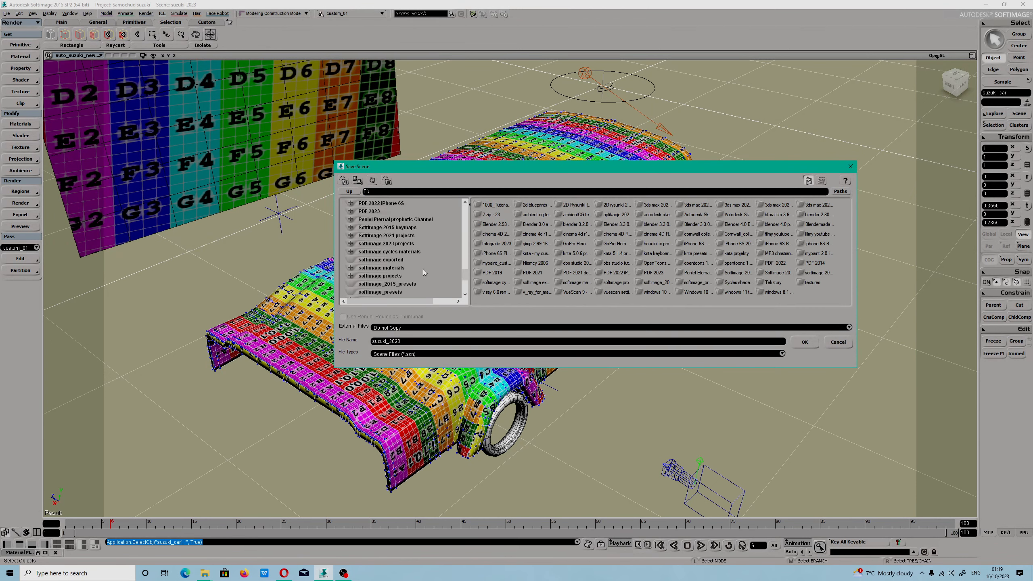
{"action": "left_click", "coordinate": [405, 245]}
Try to save suzuki_2023 there with external files set to Copy All, and cancel the save.
{"action": "left_click", "coordinate": [402, 328]}
{"action": "left_click", "coordinate": [393, 335]}
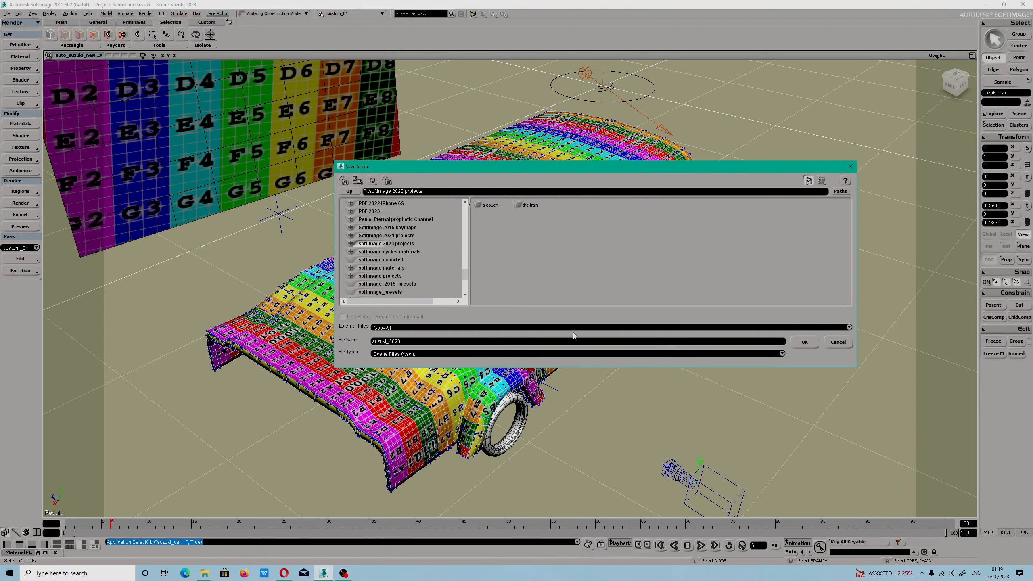
{"action": "left_click", "coordinate": [804, 341]}
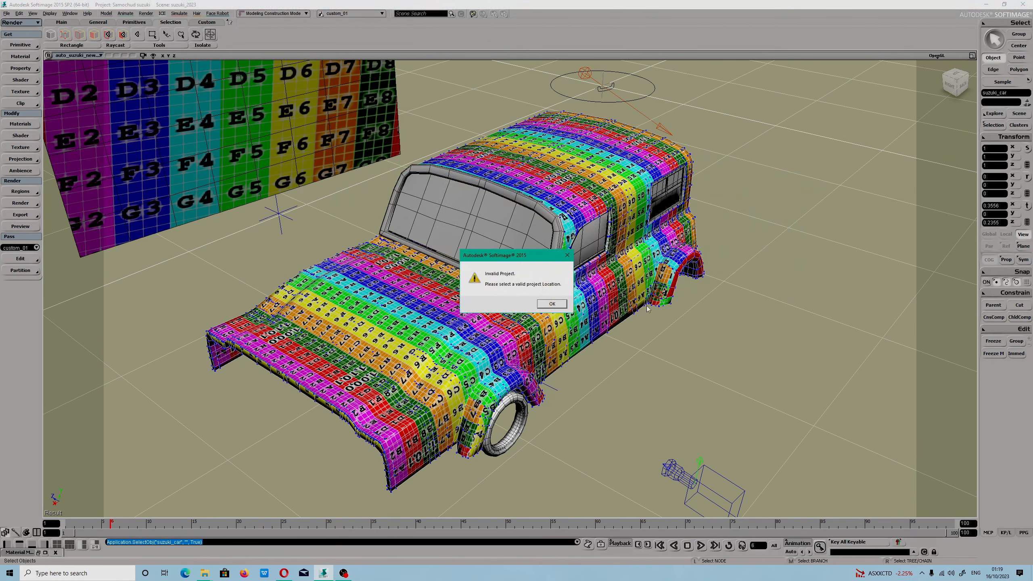
{"action": "left_click", "coordinate": [551, 304]}
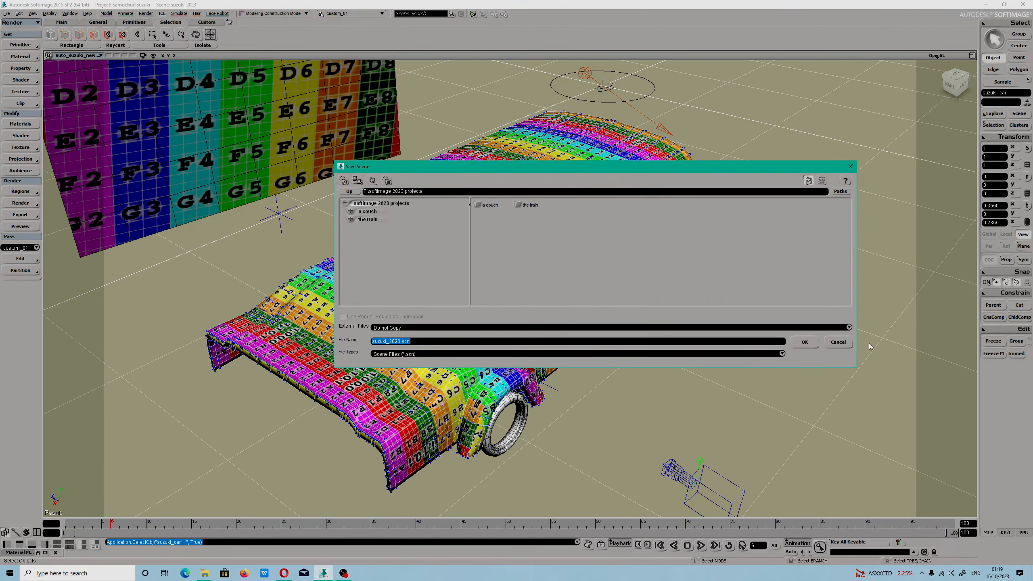
{"action": "left_click", "coordinate": [837, 343]}
Start a new project from the Project Manager and name it Car_Suzuki.
{"action": "left_click", "coordinate": [6, 13]}
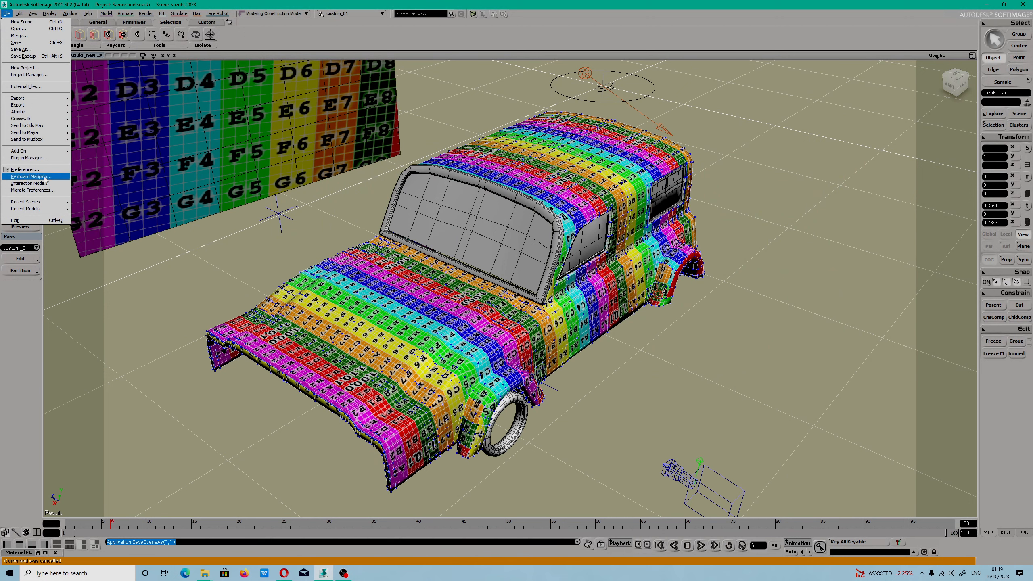
{"action": "left_click", "coordinate": [33, 75]}
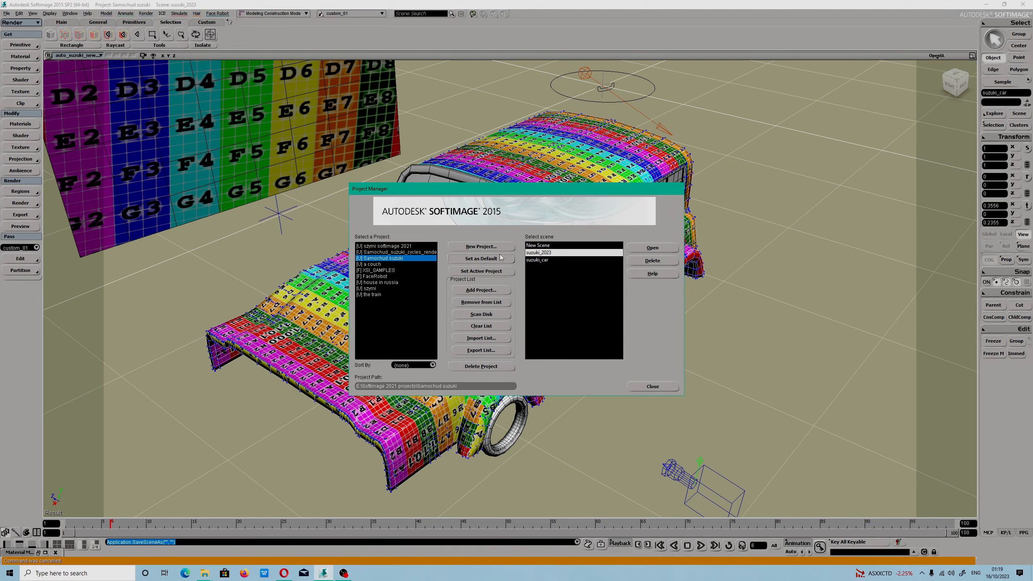
{"action": "left_click", "coordinate": [469, 247]}
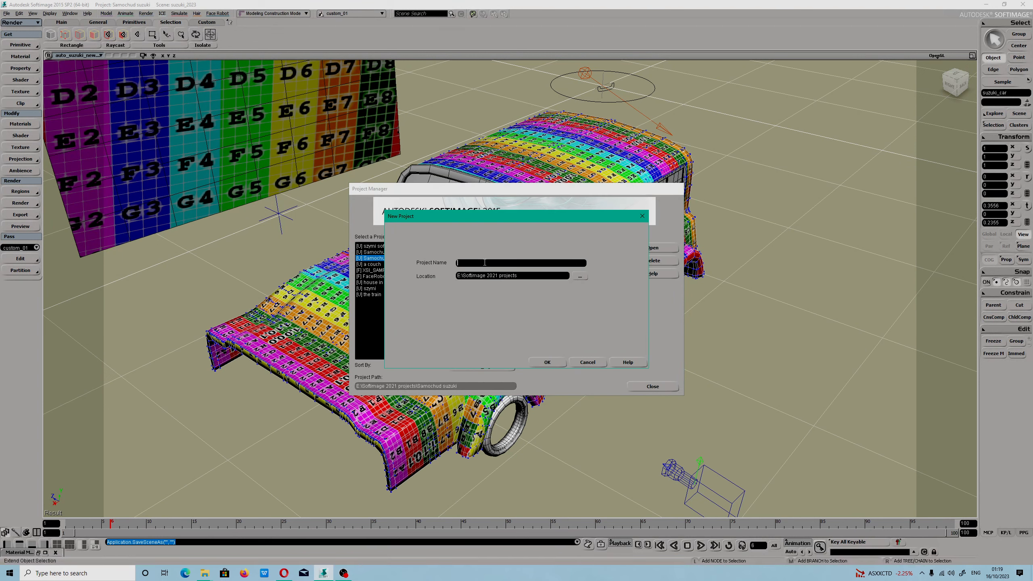
{"action": "type", "text": "Car_Suzuki"}
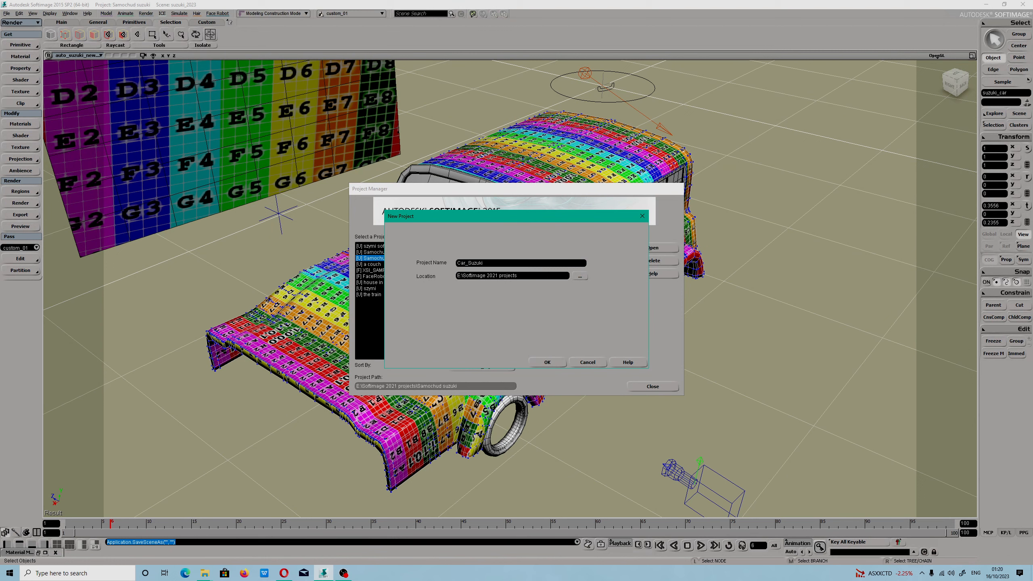
Set the new project's location to the softimage 2023 projects folder on drive F:.
{"action": "left_click", "coordinate": [580, 276]}
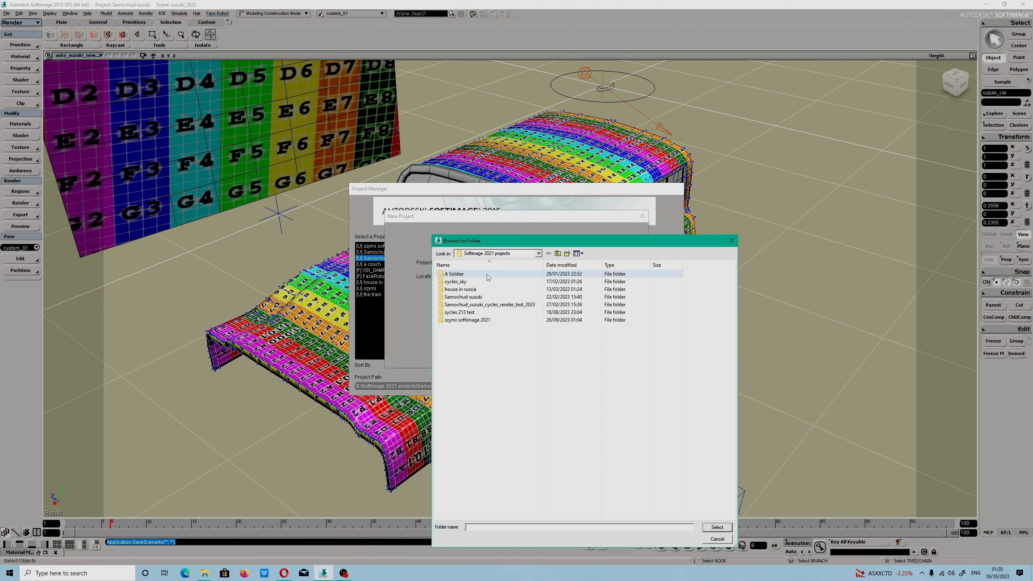
{"action": "left_click", "coordinate": [540, 256]}
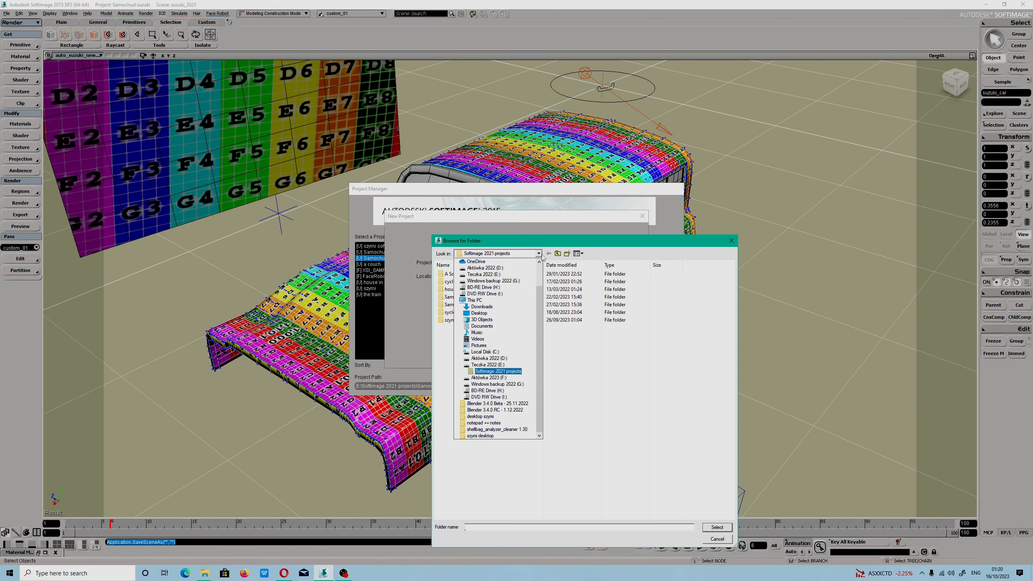
{"action": "left_click", "coordinate": [500, 379]}
{"action": "scroll", "coordinate": [493, 400], "scroll_direction": "down", "scroll_amount": 15}
{"action": "left_click", "coordinate": [494, 427]}
{"action": "left_click", "coordinate": [717, 527]}
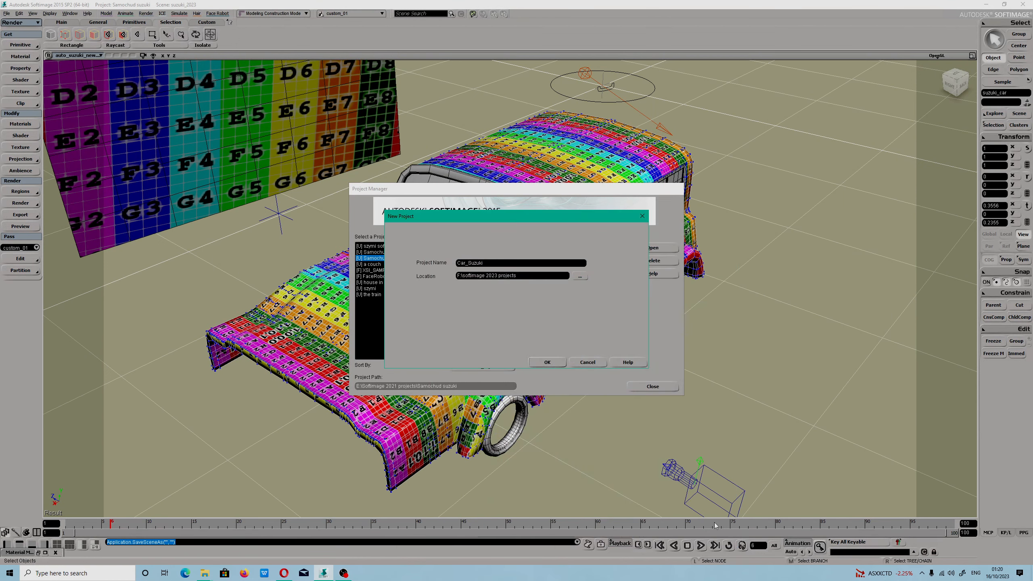
Create the project, accept adding Samochud suzuki to the project list, and close the Project Manager.
{"action": "left_click", "coordinate": [549, 363]}
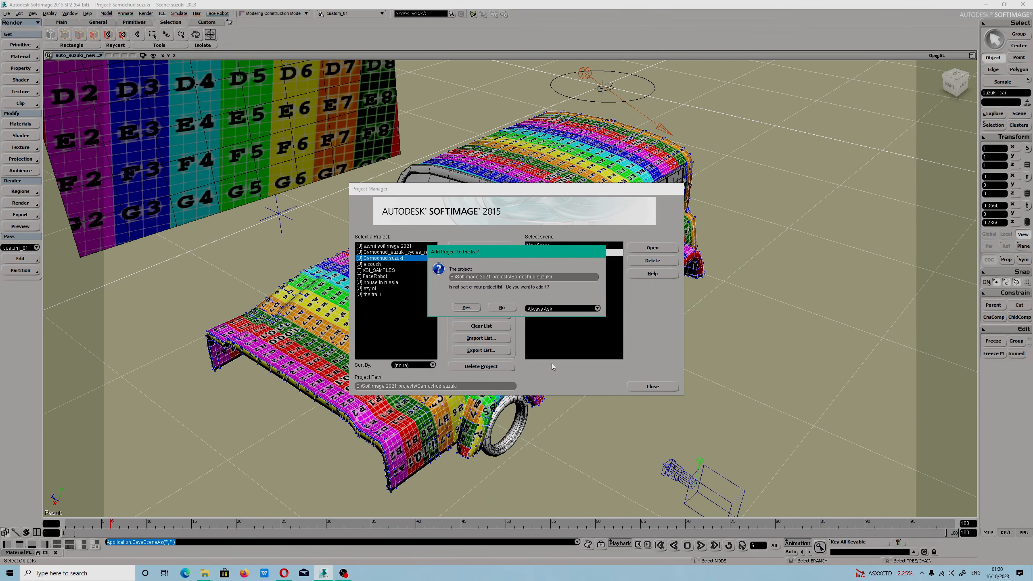
{"action": "left_click", "coordinate": [466, 308]}
{"action": "left_click", "coordinate": [645, 386]}
Start saving the car scene under a new location with external files set to Copy All.
{"action": "left_click", "coordinate": [7, 13]}
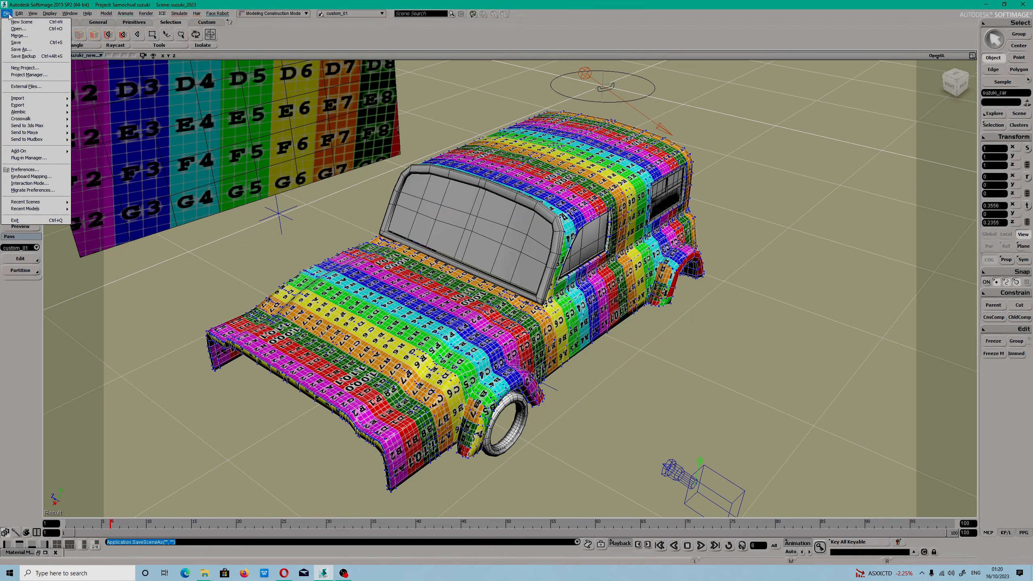
{"action": "left_click", "coordinate": [21, 49]}
{"action": "left_click", "coordinate": [415, 328]}
{"action": "left_click", "coordinate": [382, 333]}
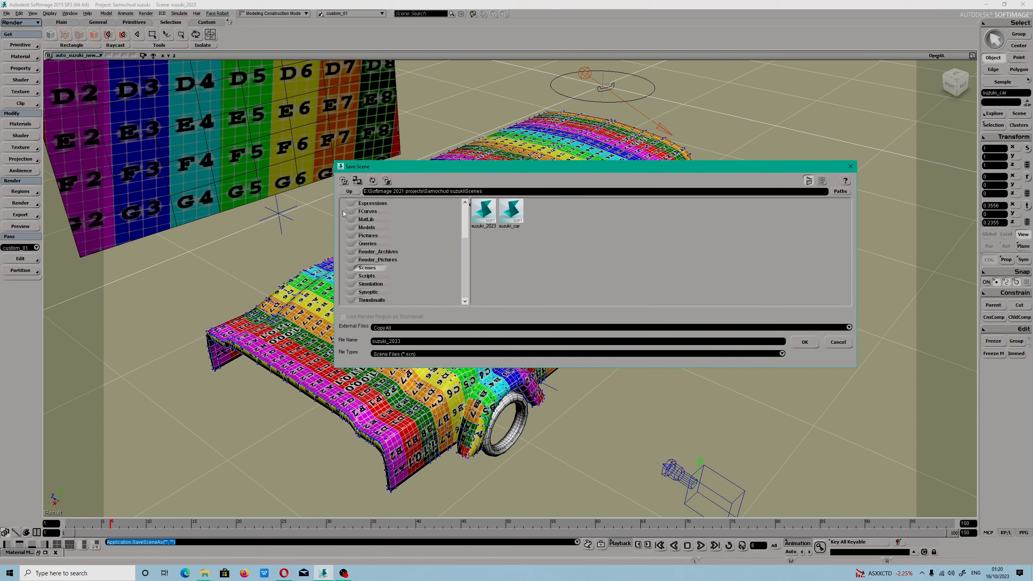
Change the save destination to F:\softimage 2023 projects and try to save suzuki_2023 directly there.
{"action": "left_click", "coordinate": [394, 192]}
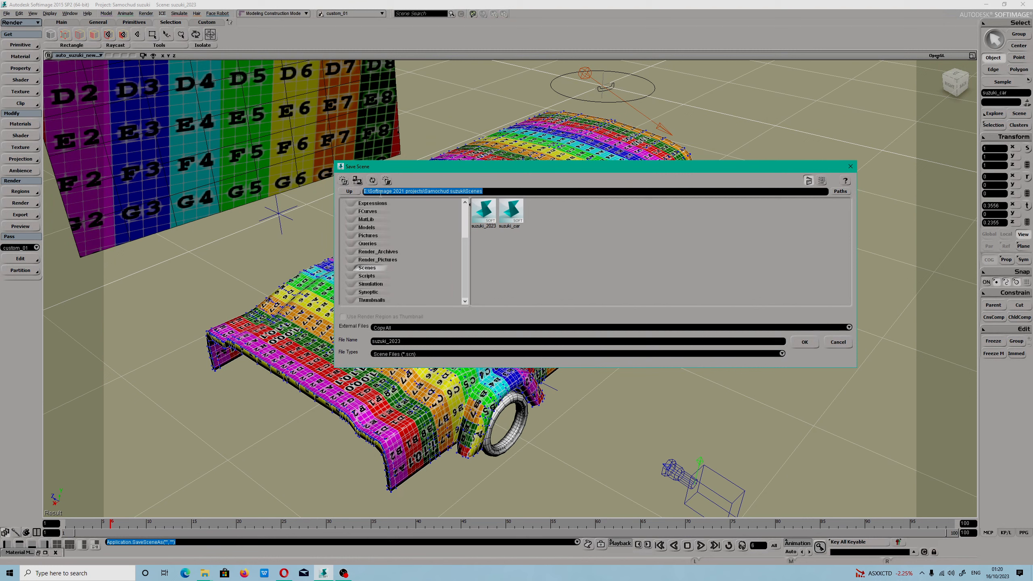
{"action": "left_click_drag", "start_coordinate": [507, 194], "coordinate": [371, 191]}
{"action": "key", "text": "BackSpace"}
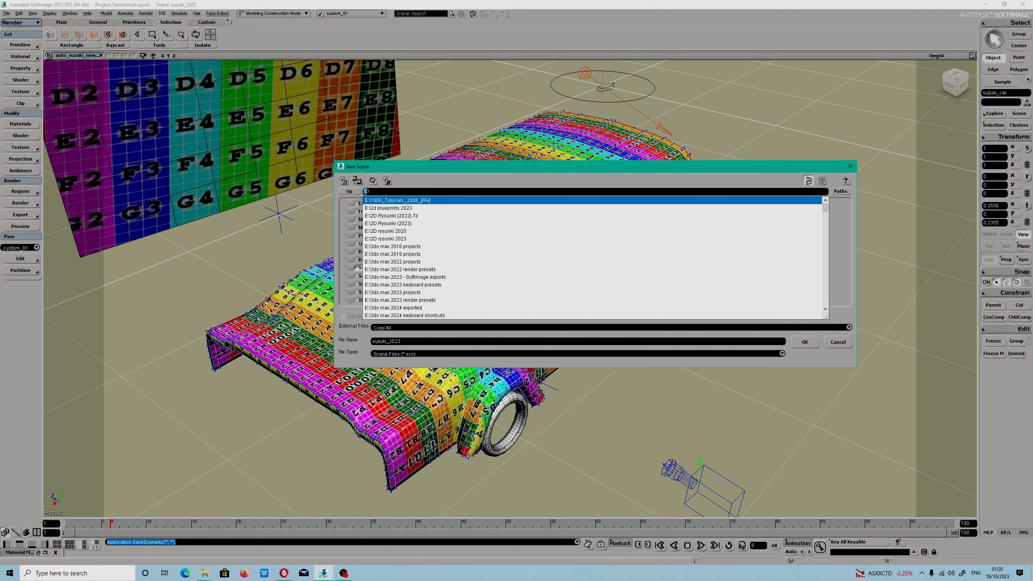
{"action": "type", "text": "F"}
{"action": "key", "text": "Return"}
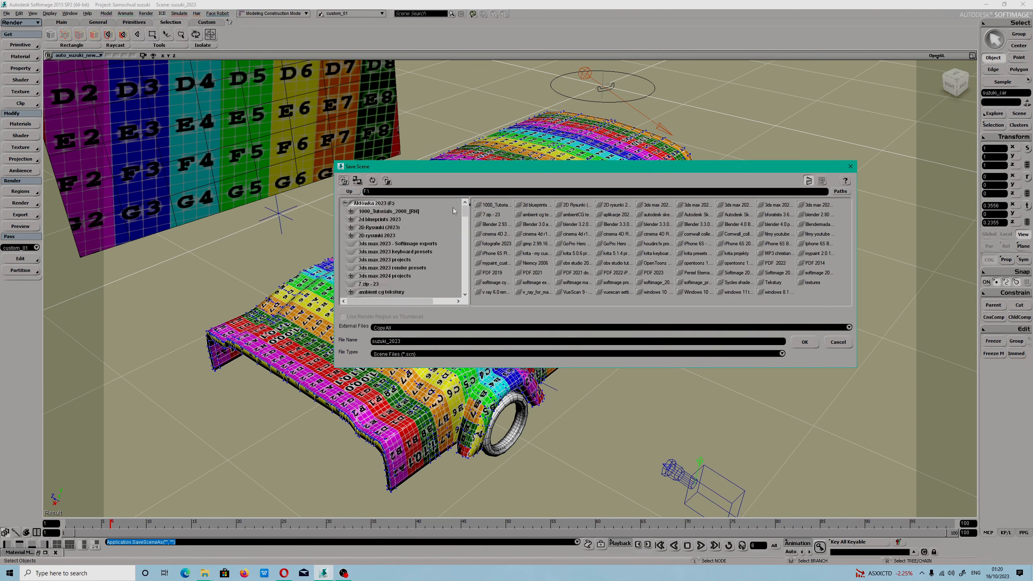
{"action": "left_click_drag", "start_coordinate": [465, 208], "coordinate": [459, 282]}
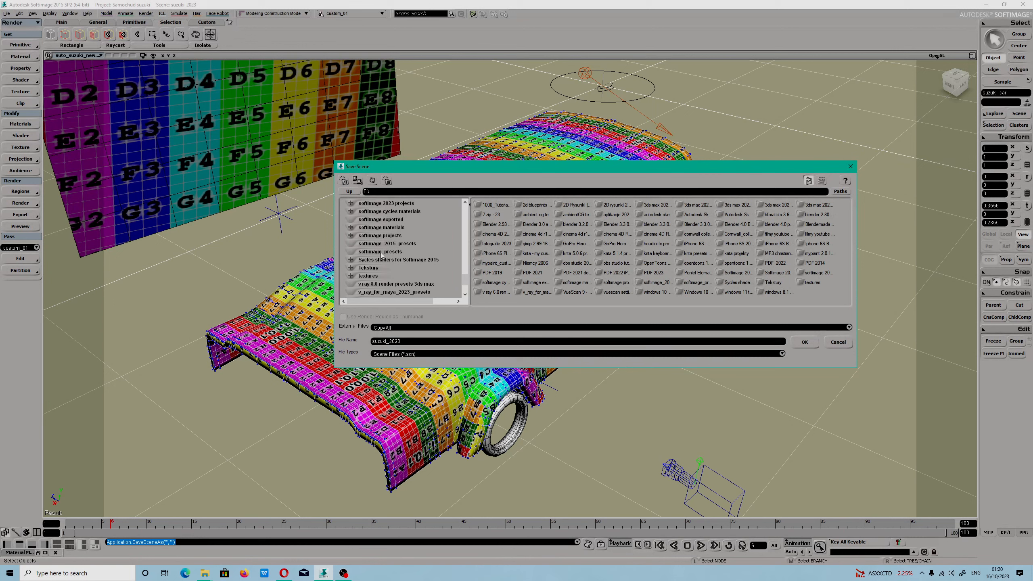
{"action": "left_click", "coordinate": [398, 204]}
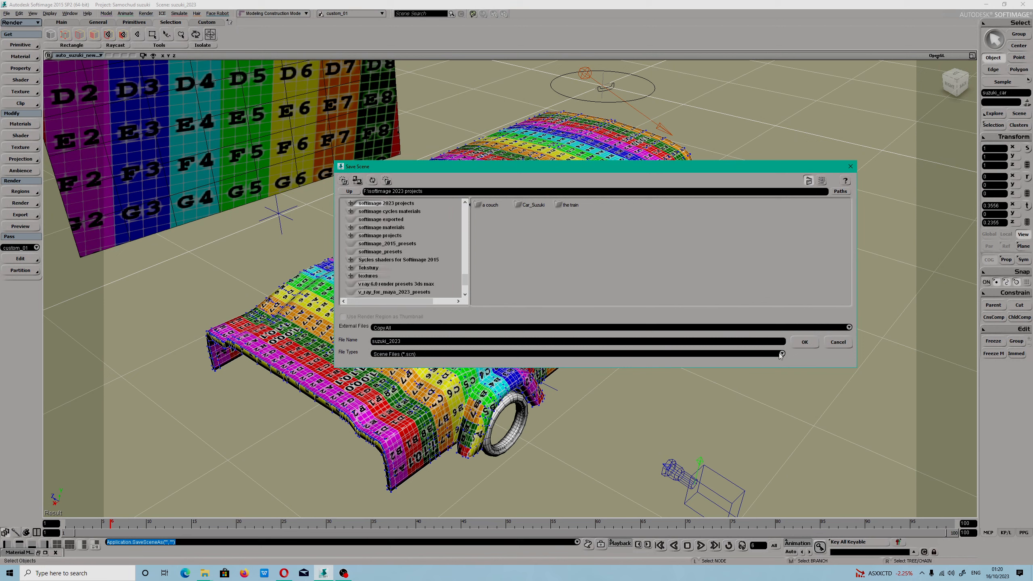
{"action": "left_click", "coordinate": [796, 345]}
{"action": "left_click", "coordinate": [553, 304]}
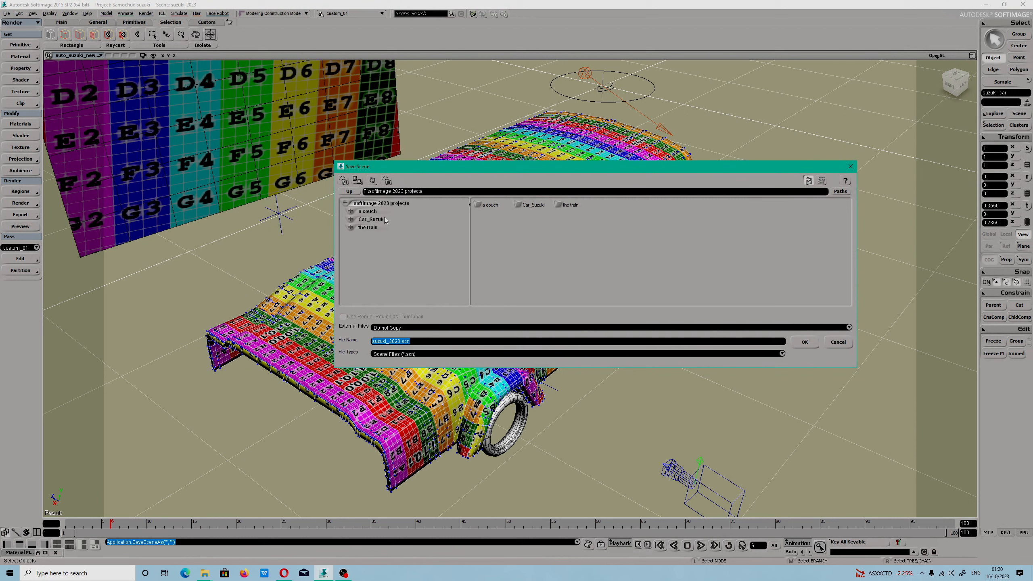
Save suzuki_2023 into the Car_Suzuki project folder with external files set to Copy All.
{"action": "left_click", "coordinate": [369, 220]}
{"action": "left_click", "coordinate": [416, 328]}
{"action": "left_click", "coordinate": [411, 334]}
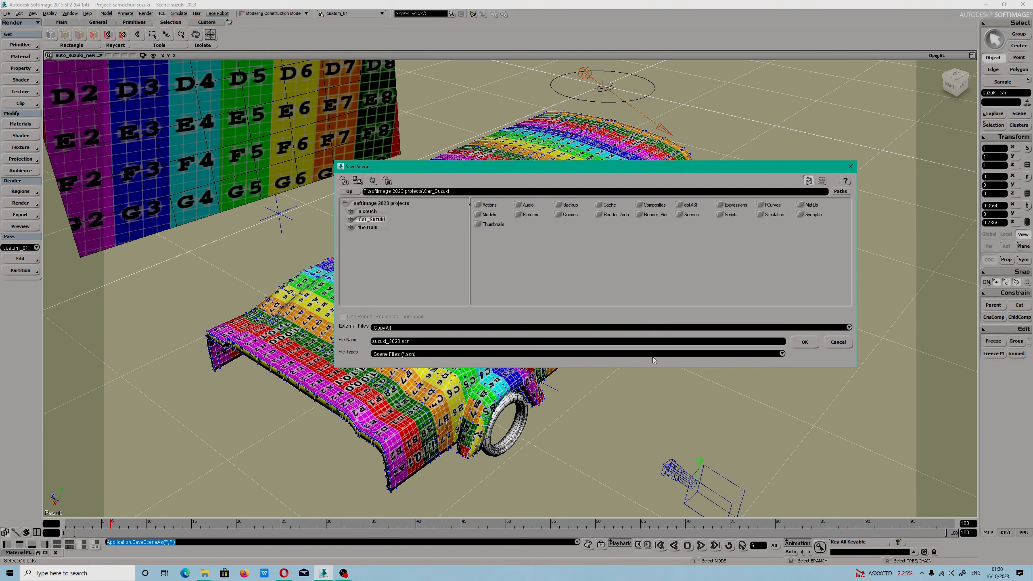
{"action": "left_click", "coordinate": [804, 343]}
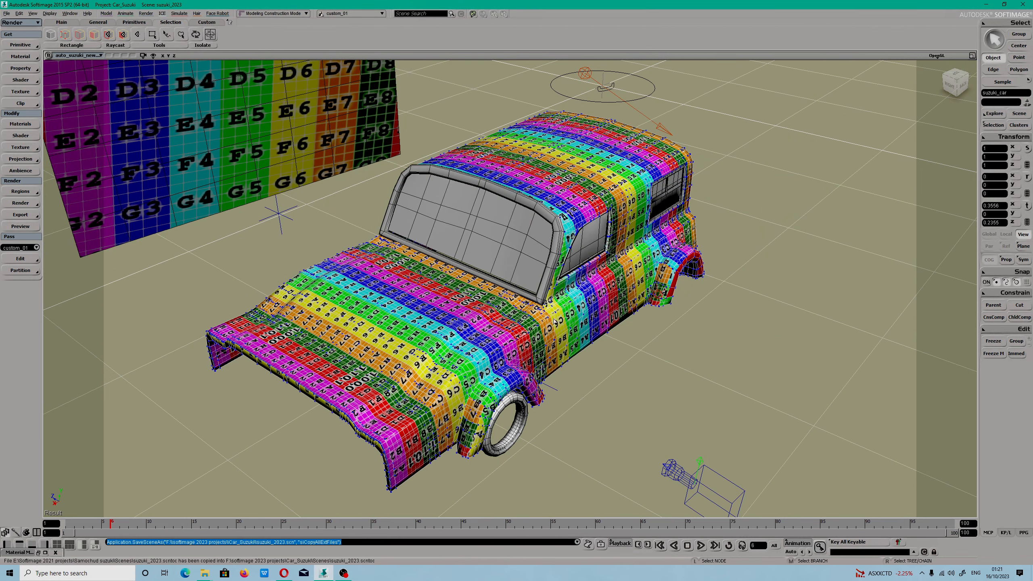
Switch to File Explorer and examine the Car_Suzuki folder, including its Render_Pictures and Pictures subfolders, for the copied files.
{"action": "mouse_move", "coordinate": [205, 576]}
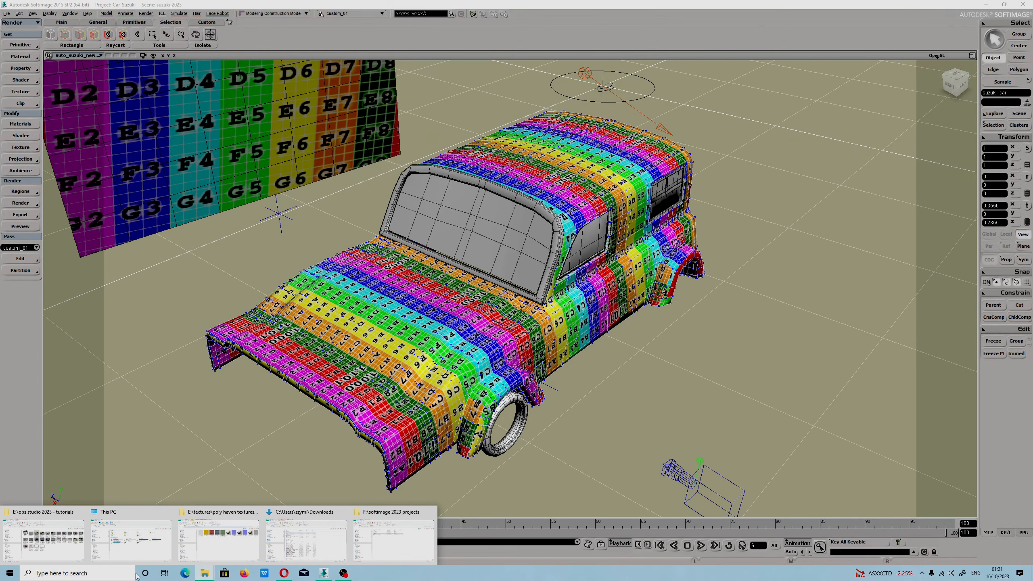
{"action": "left_click", "coordinate": [394, 537]}
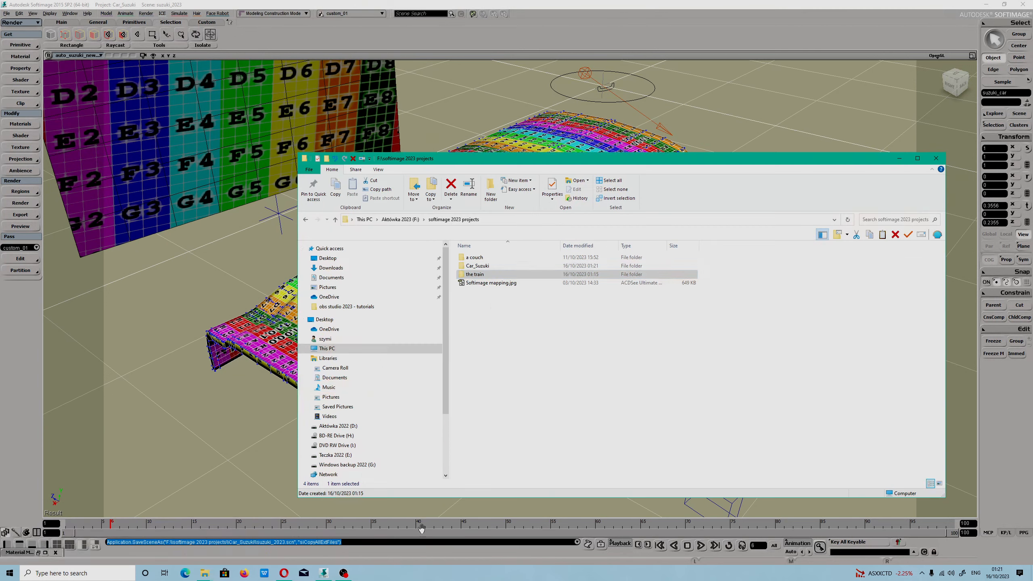
{"action": "double_click", "coordinate": [479, 267]}
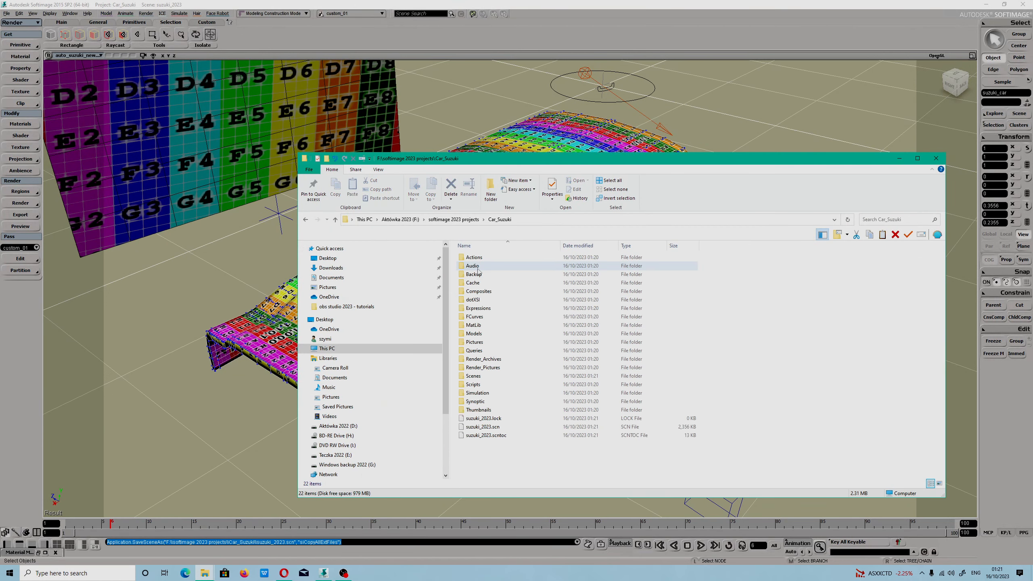
{"action": "double_click", "coordinate": [481, 359]}
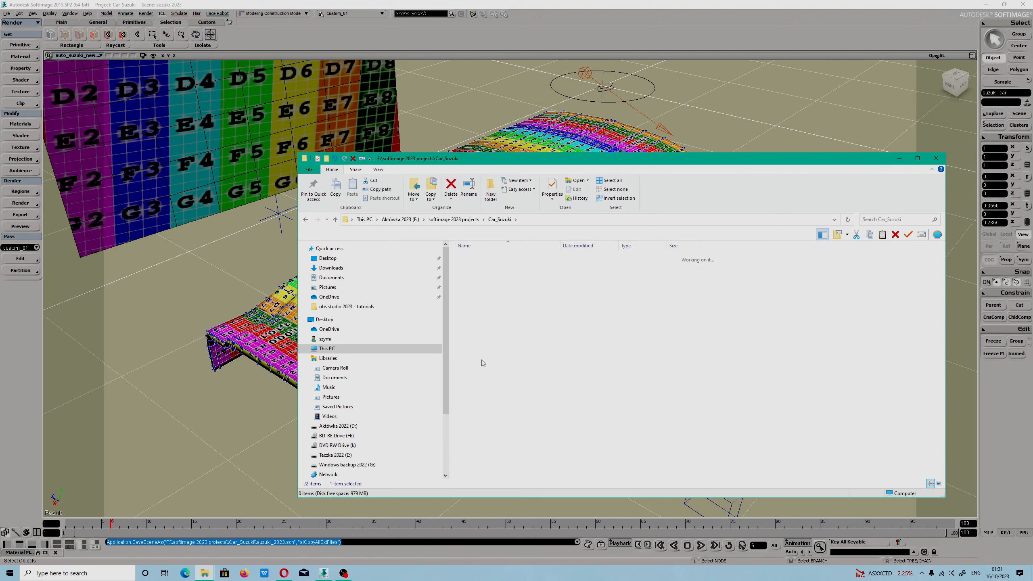
{"action": "key", "text": "alt+Left"}
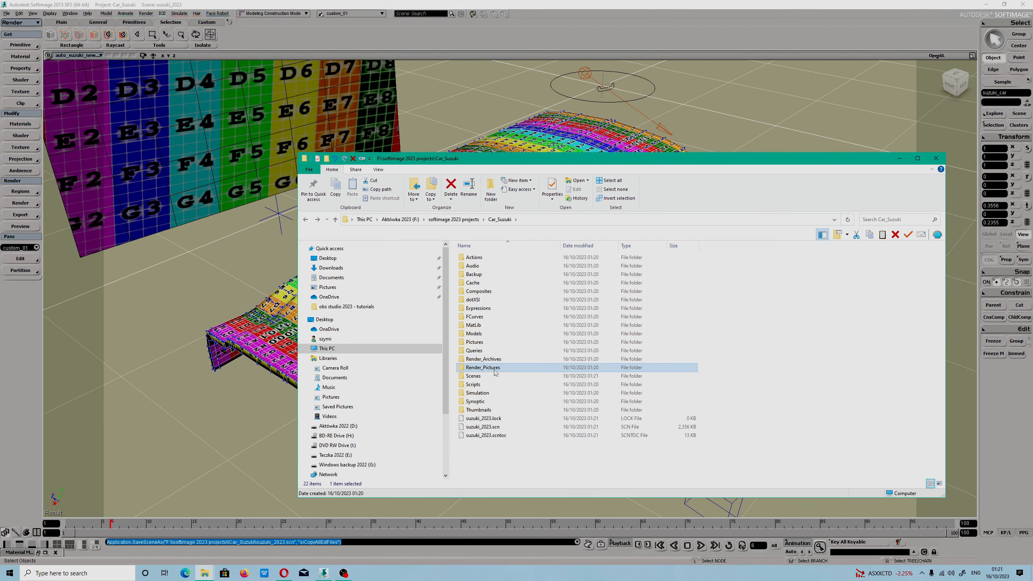
{"action": "double_click", "coordinate": [495, 369]}
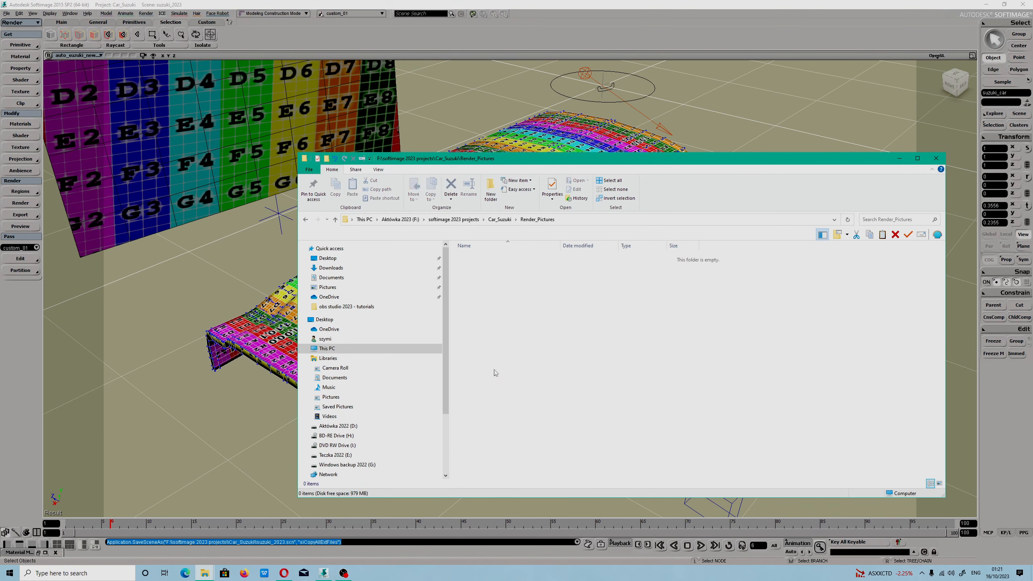
{"action": "left_click", "coordinate": [306, 221]}
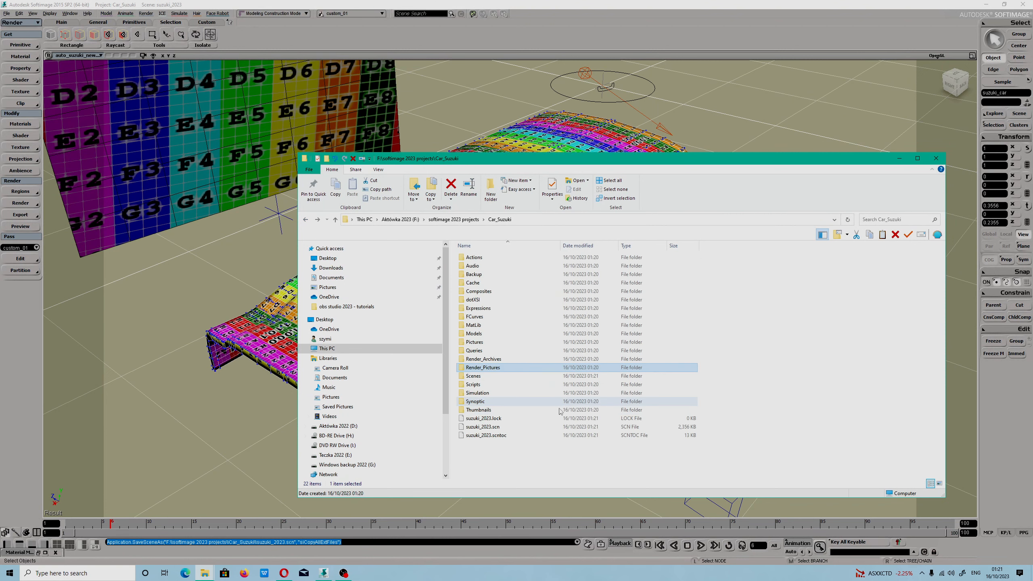
{"action": "double_click", "coordinate": [479, 344]}
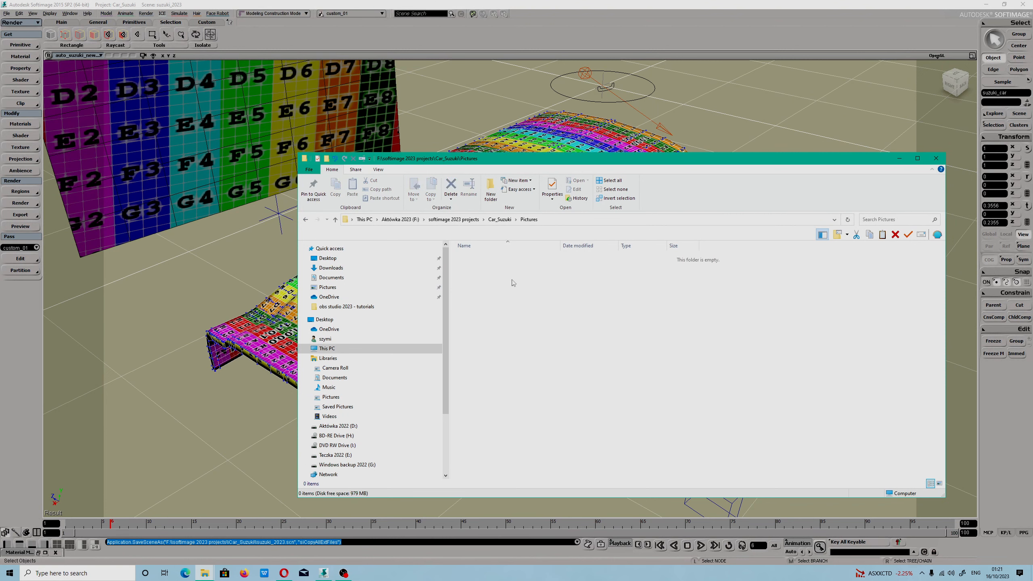
{"action": "left_click", "coordinate": [305, 220]}
{"action": "left_click", "coordinate": [899, 158]}
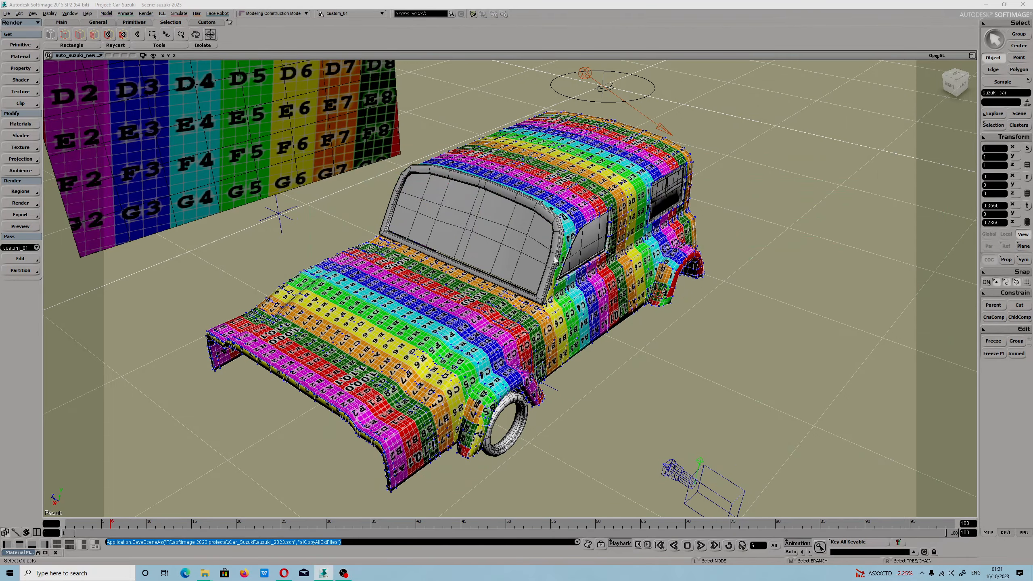
{"action": "left_click", "coordinate": [463, 308]}
{"action": "left_click", "coordinate": [463, 308]}
{"action": "scroll", "coordinate": [464, 308], "scroll_direction": "down", "scroll_amount": 5}
{"action": "scroll", "coordinate": [561, 198], "scroll_direction": "up", "scroll_amount": 7}
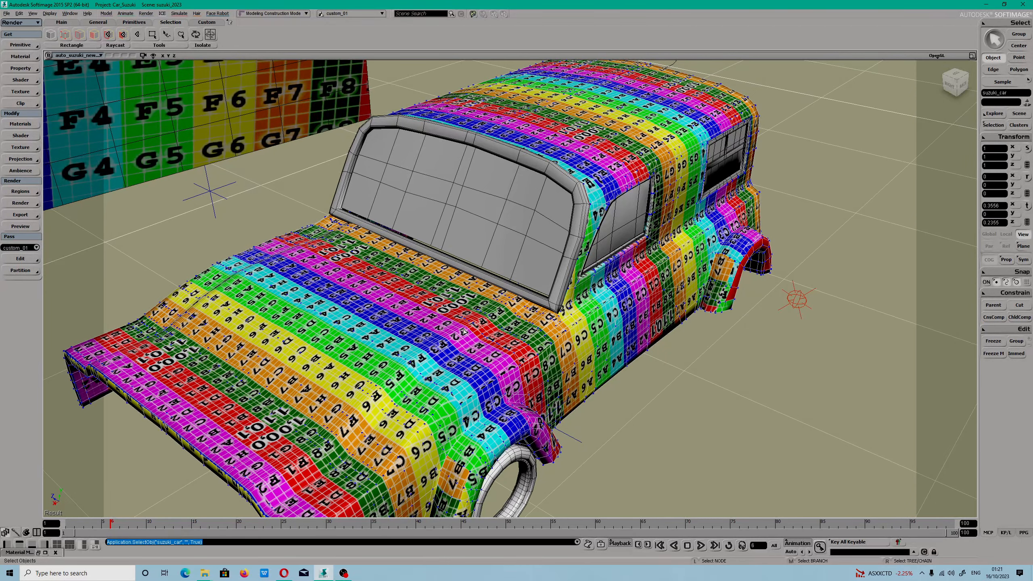
{"action": "scroll", "coordinate": [398, 394], "scroll_direction": "down", "scroll_amount": 3}
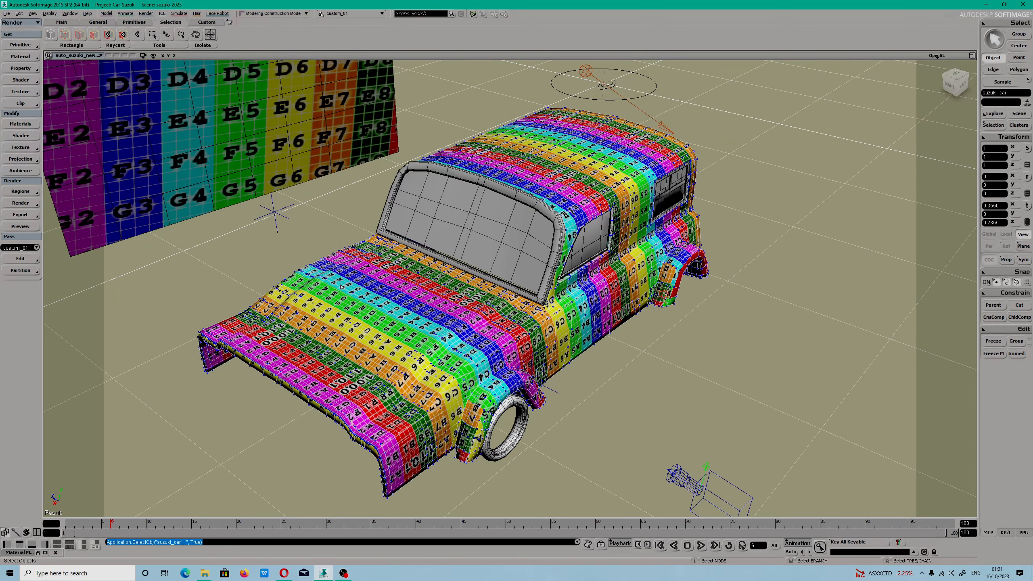
{"action": "scroll", "coordinate": [401, 328], "scroll_direction": "down", "scroll_amount": 2}
{"action": "scroll", "coordinate": [280, 186], "scroll_direction": "up", "scroll_amount": 2}
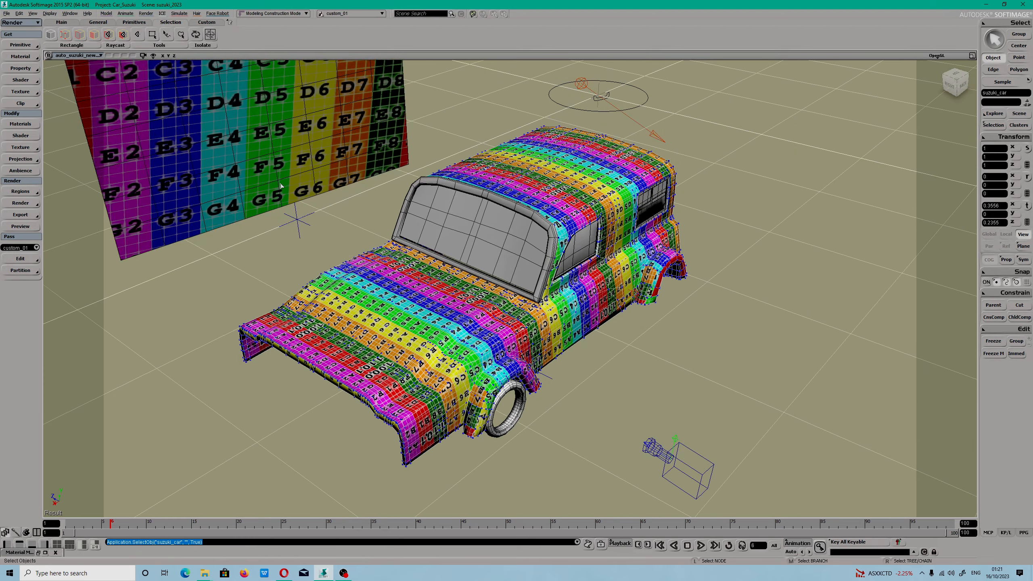
{"action": "left_click", "coordinate": [7, 14]}
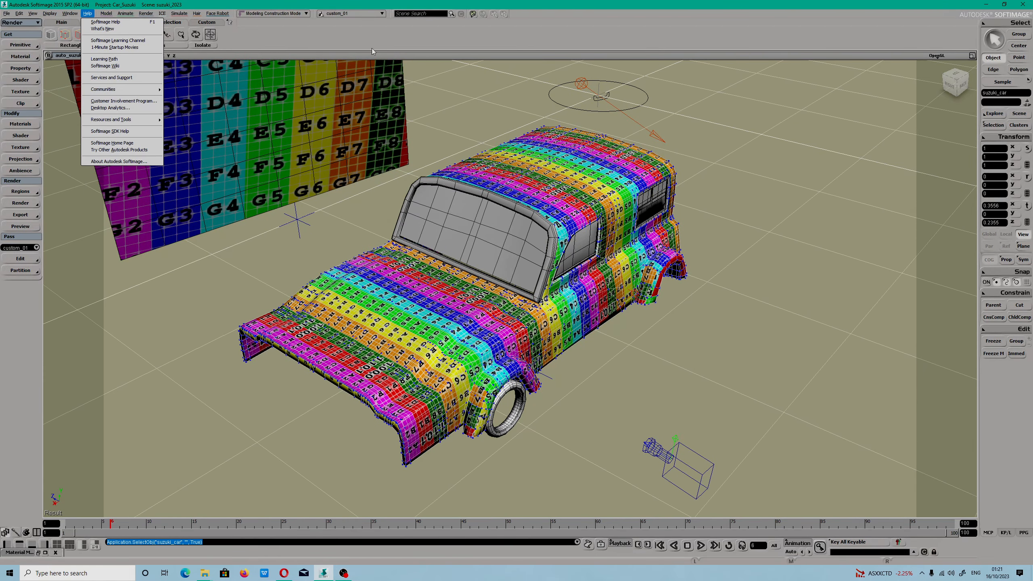
{"action": "left_click", "coordinate": [384, 41]}
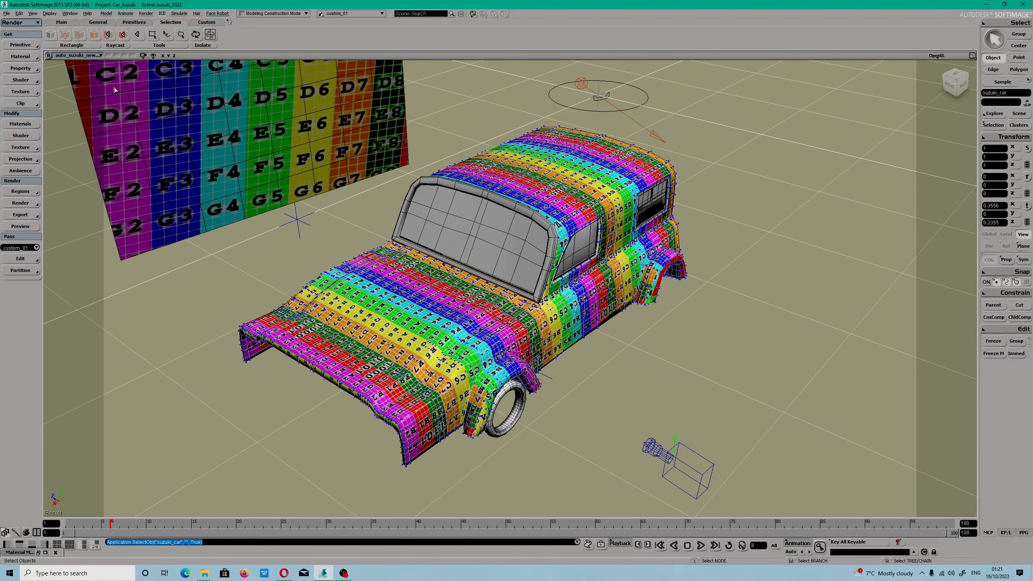
Switch to the Car_Suzuki window in File Explorer and go up to the softimage 2023 projects folder.
{"action": "left_click", "coordinate": [204, 573]}
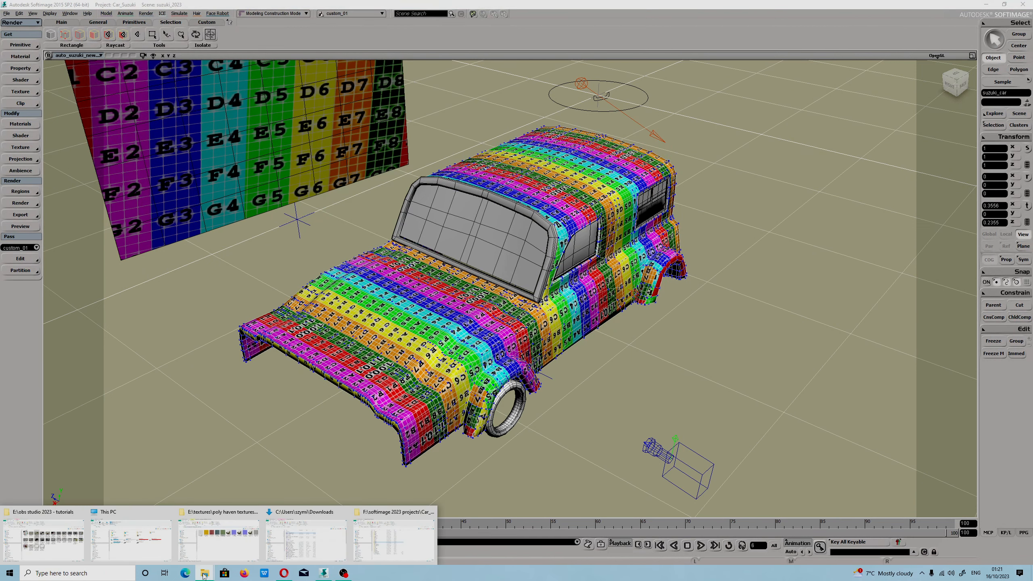
{"action": "left_click", "coordinate": [370, 543]}
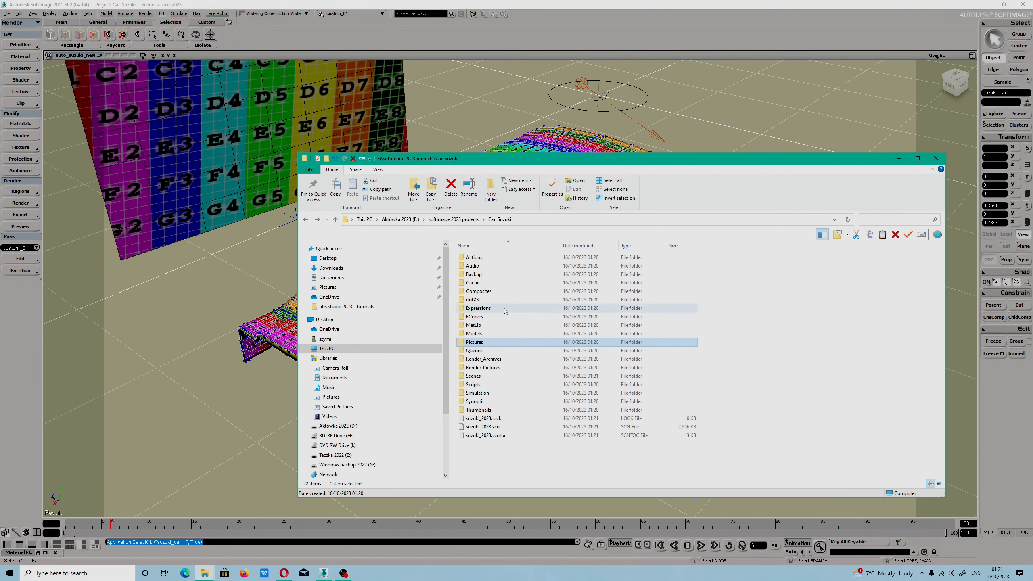
{"action": "left_click", "coordinate": [457, 220]}
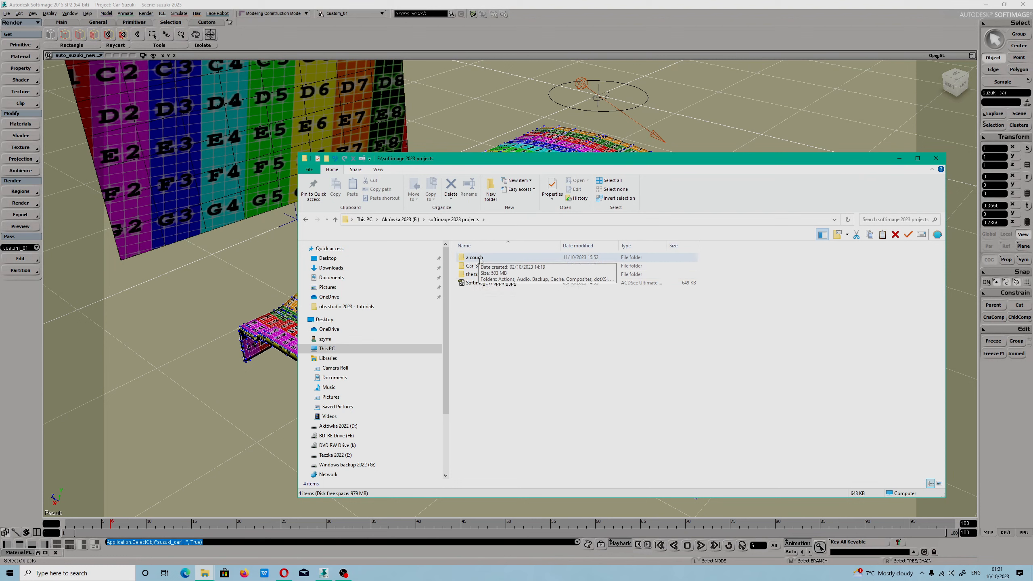
Open the a couch project's Render_Pictures folder and view the renders computer_chair_01.1.jpg and tiles.1.jpg full size.
{"action": "double_click", "coordinate": [474, 257]}
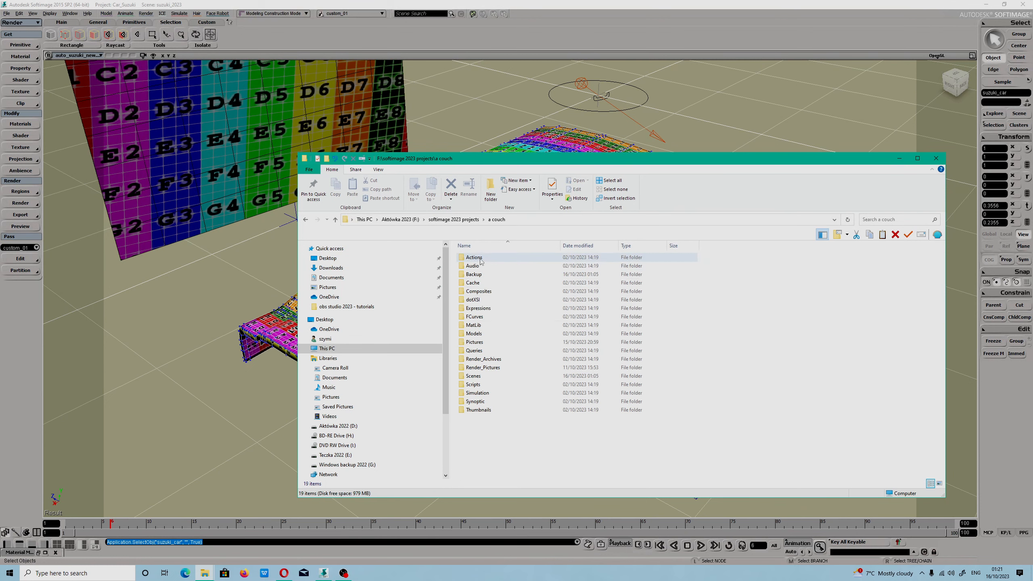
{"action": "double_click", "coordinate": [486, 368]}
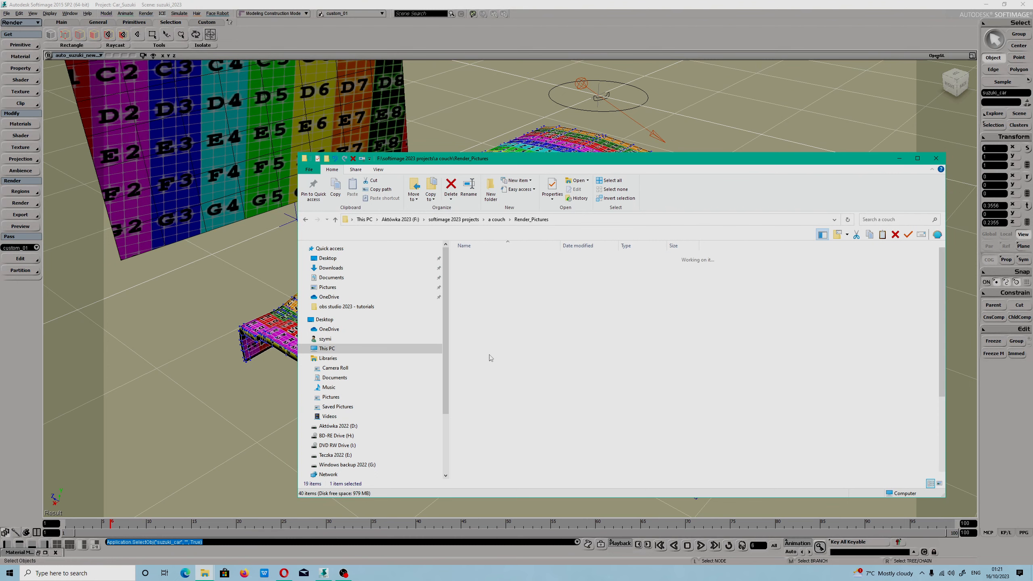
{"action": "left_click", "coordinate": [650, 279]}
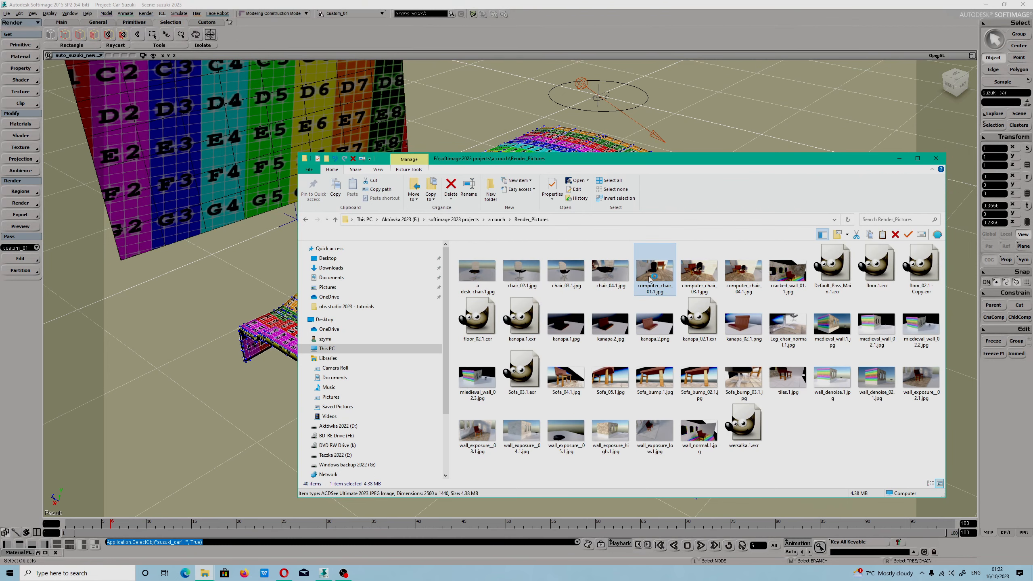
{"action": "double_click", "coordinate": [649, 280]}
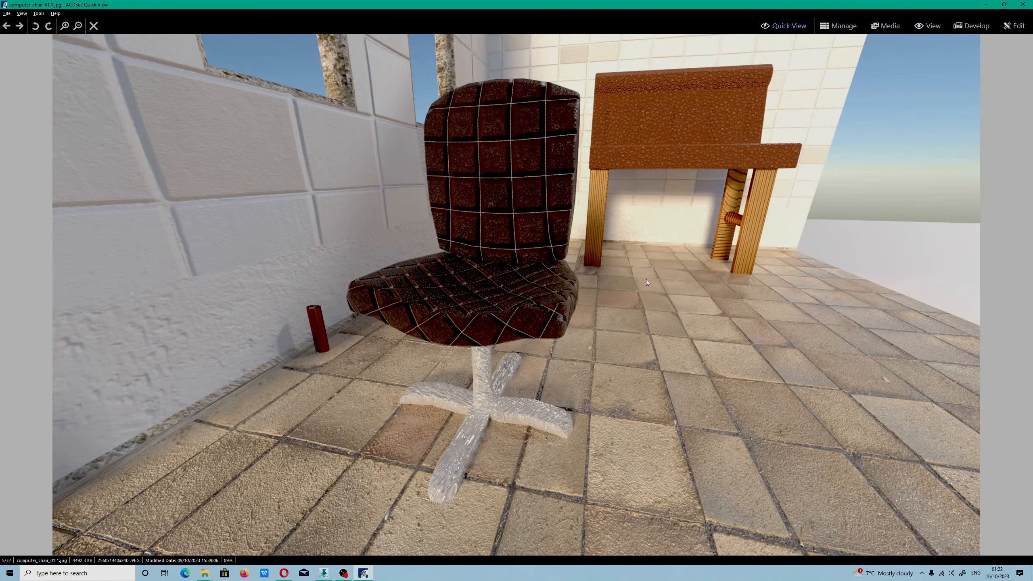
{"action": "left_click", "coordinate": [1022, 5]}
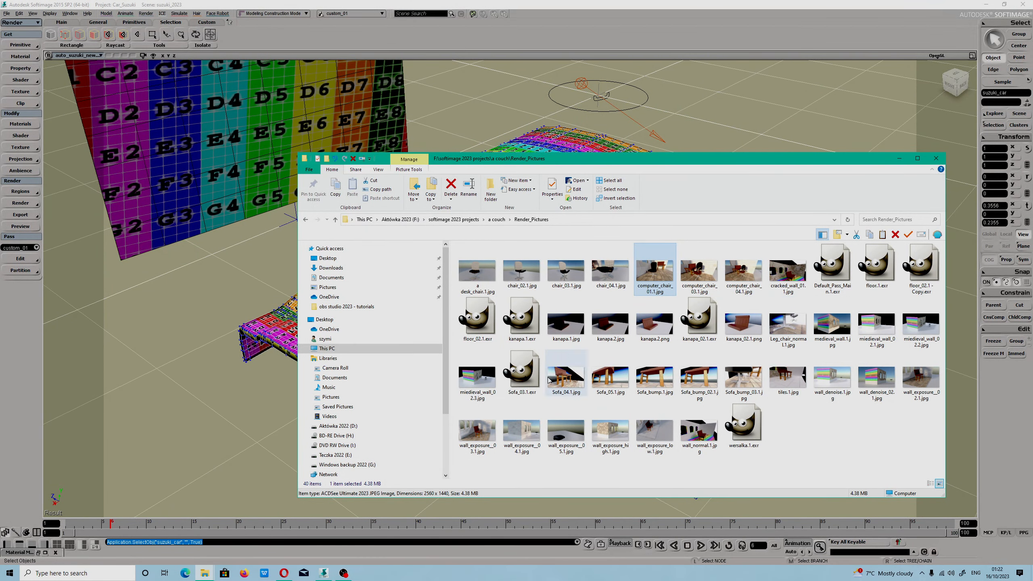
{"action": "double_click", "coordinate": [787, 372]}
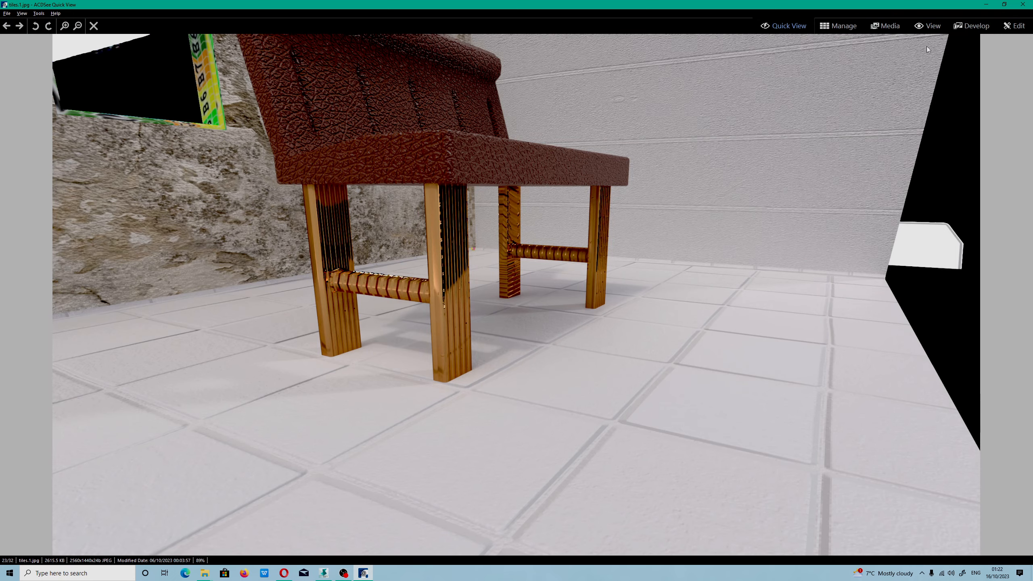
{"action": "left_click", "coordinate": [1021, 5]}
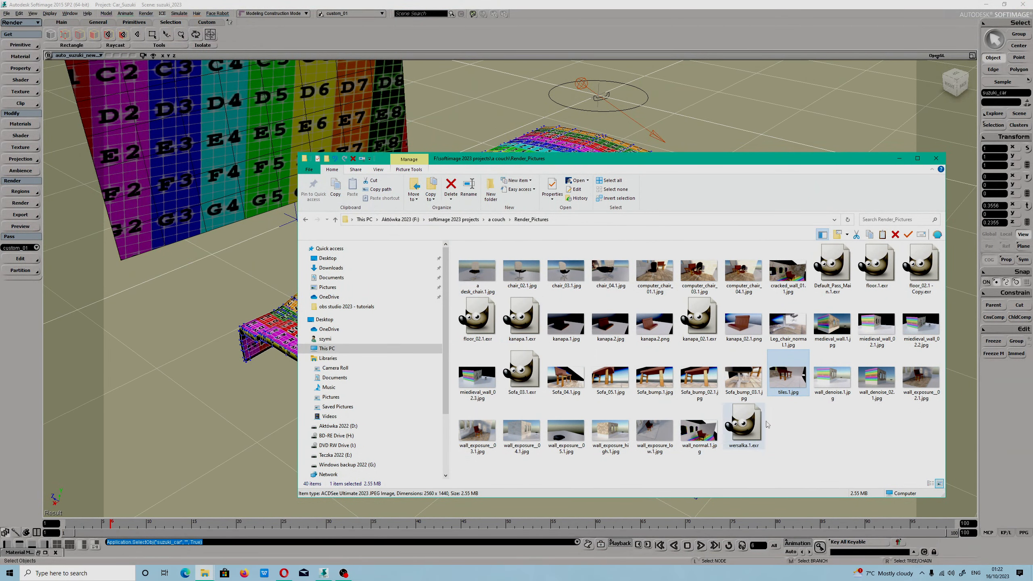
Close the File Explorer window and save the suzuki_2023 scene in Softimage under its existing name.
{"action": "left_click", "coordinate": [935, 158]}
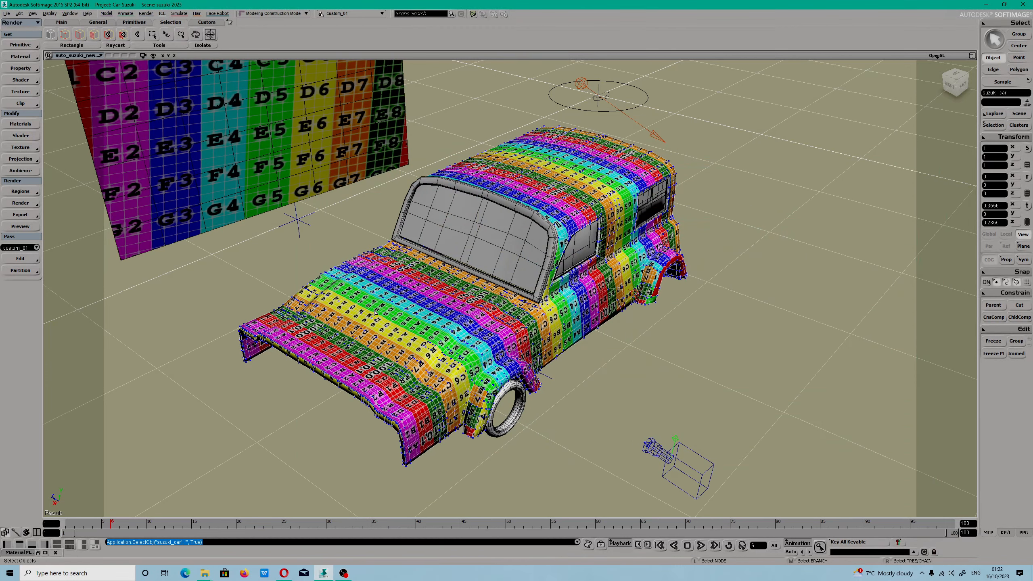
{"action": "left_click", "coordinate": [5, 12]}
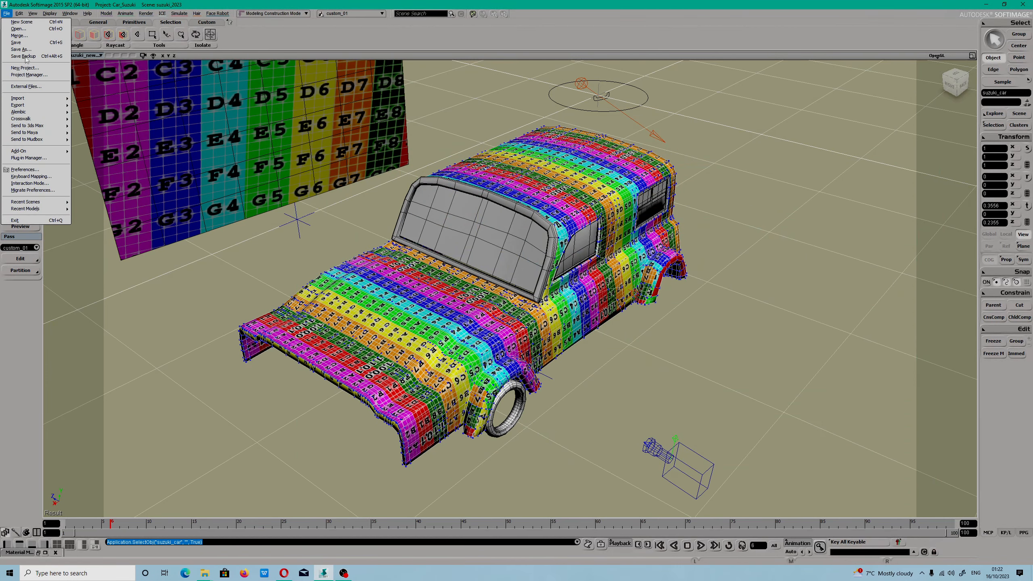
{"action": "left_click", "coordinate": [24, 45]}
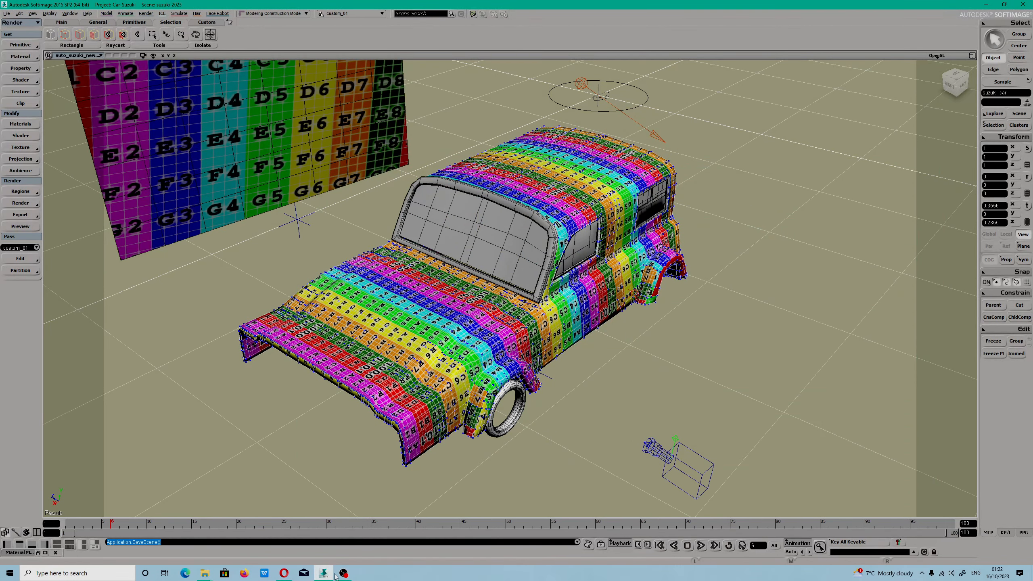